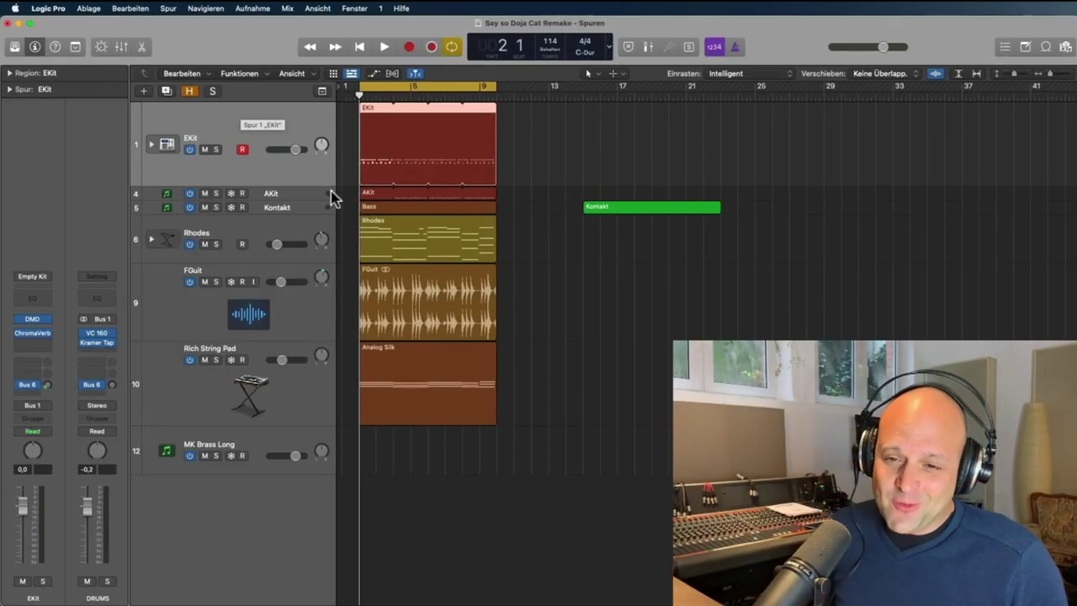
Check the On/Off (Ein/Aus) option among the track header components of the FGuit track, leaving the option as it is.
left_click(207, 304)
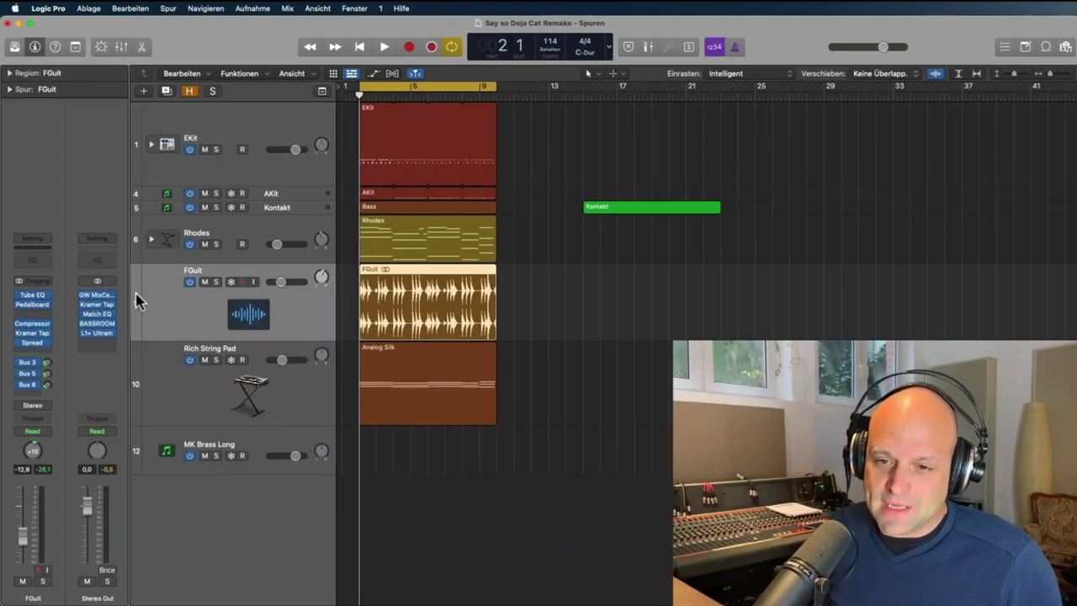
right_click(192, 310)
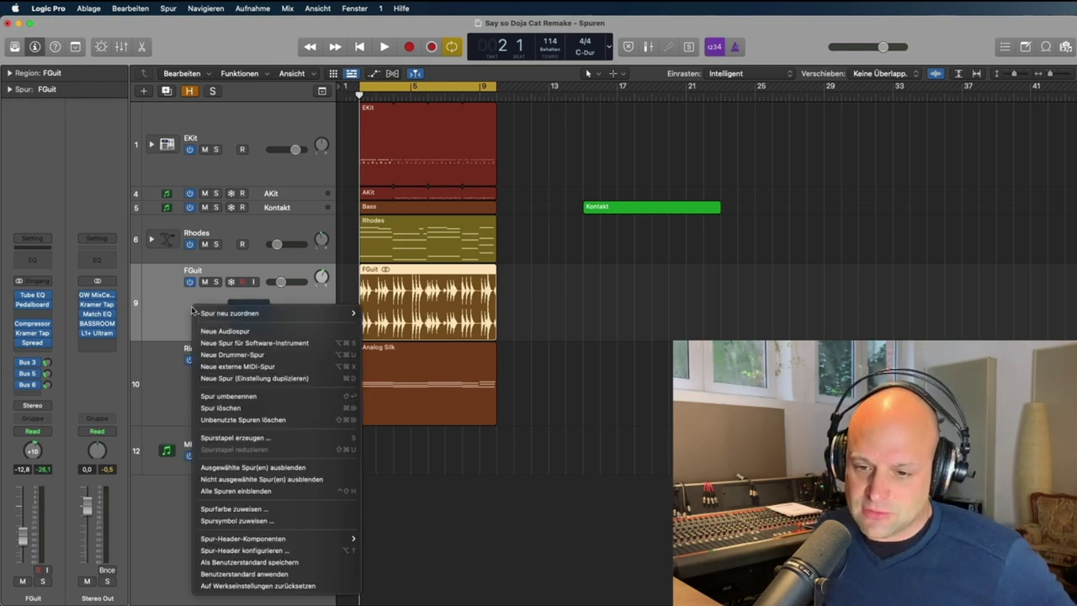
mouse_move(288, 538)
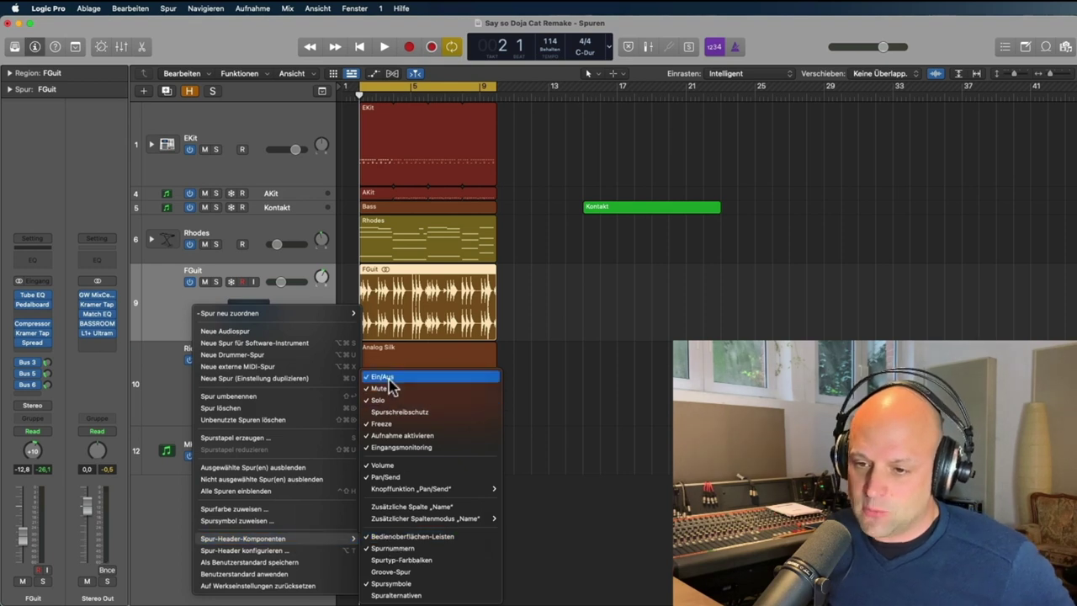
left_click(161, 296)
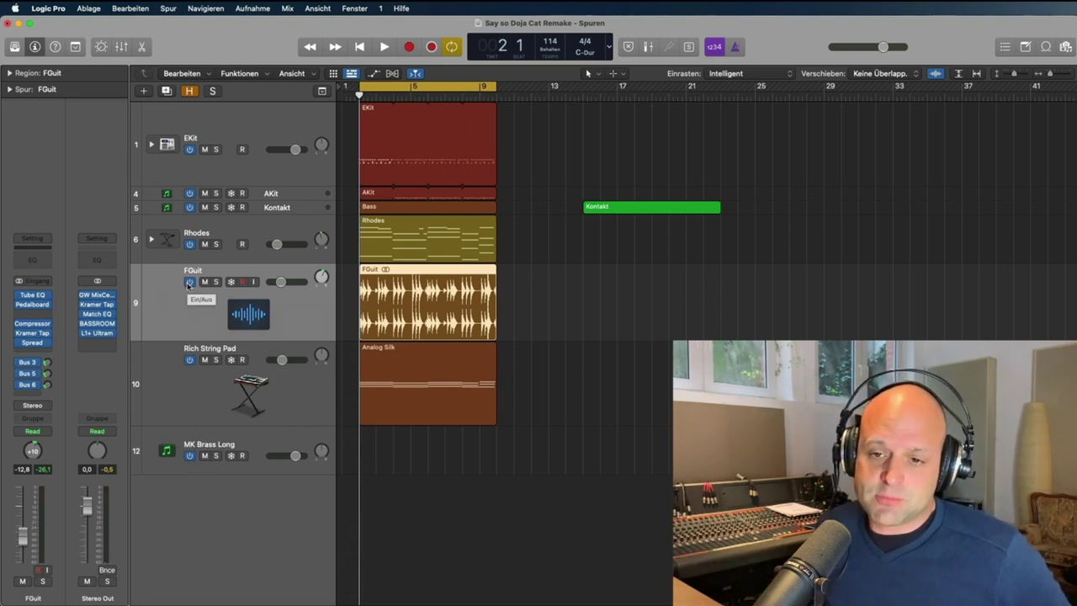
Switch the FGuit audio track off and back on, twice in a row.
left_click(188, 283)
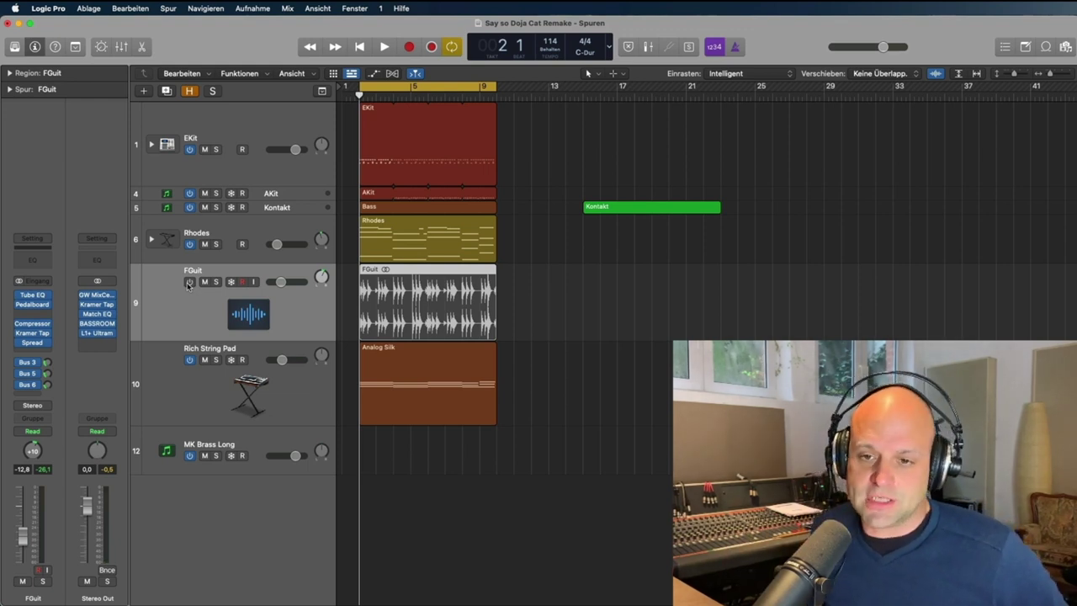
left_click(188, 283)
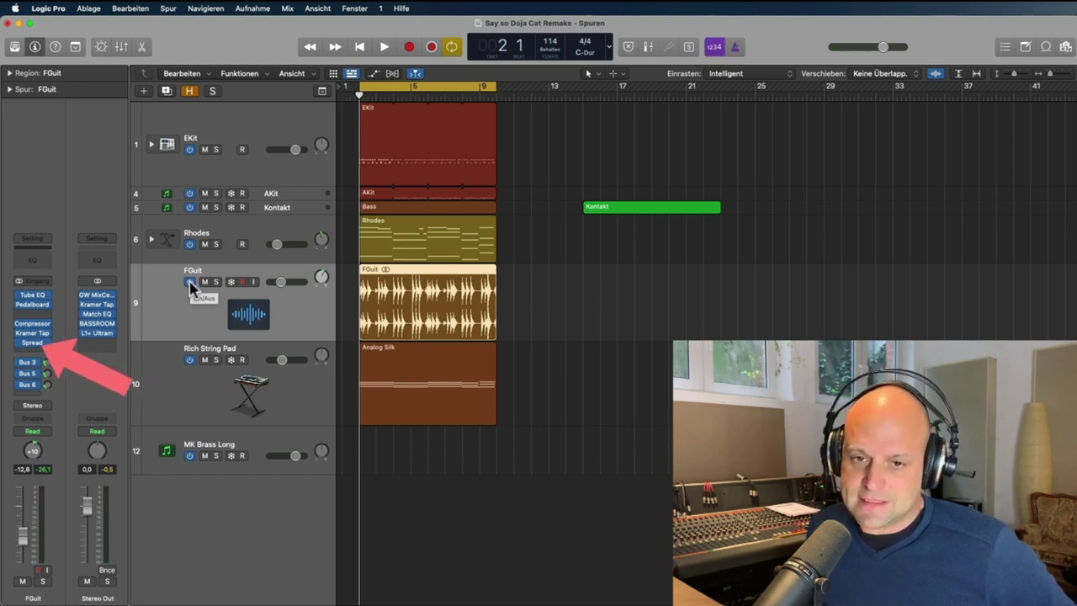
left_click(189, 283)
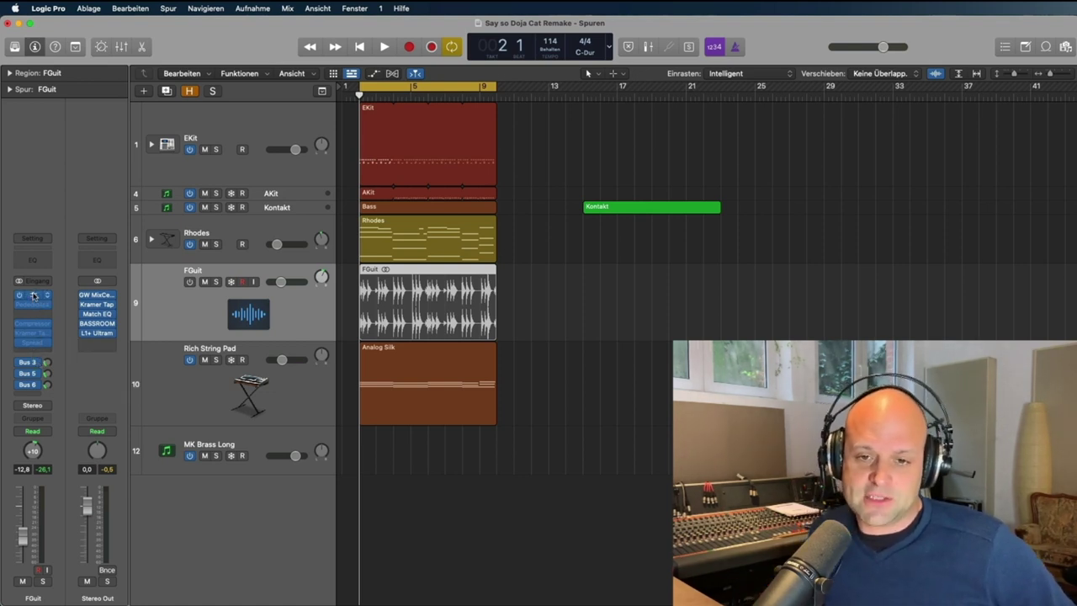
left_click(190, 283)
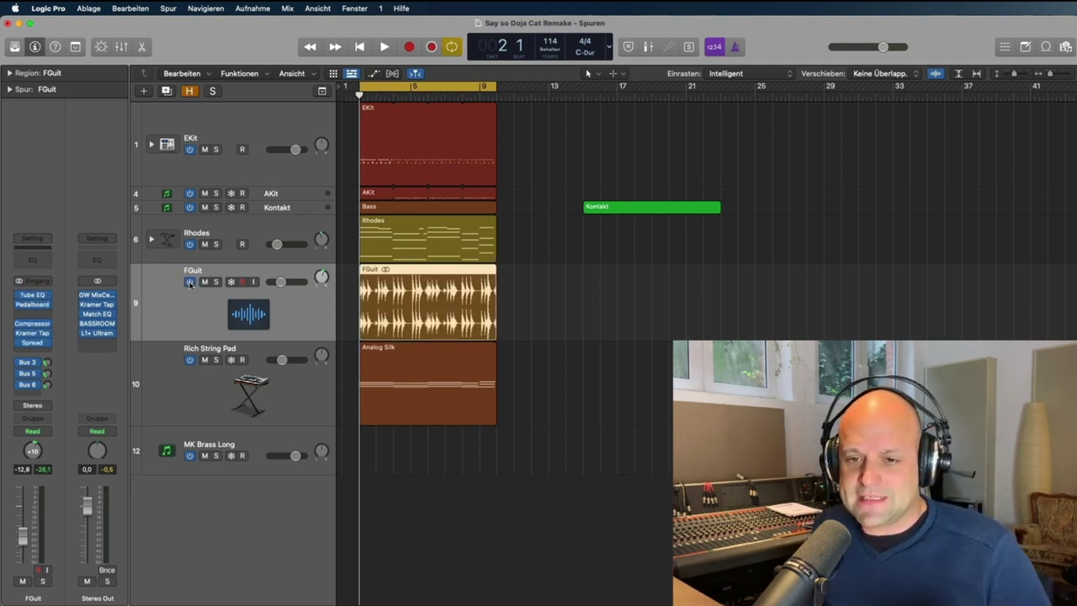
Select the Kontakt bass track, switch it off and back on, and authorise the plug-in's change request with the account password.
left_click(261, 227)
left_click(271, 212)
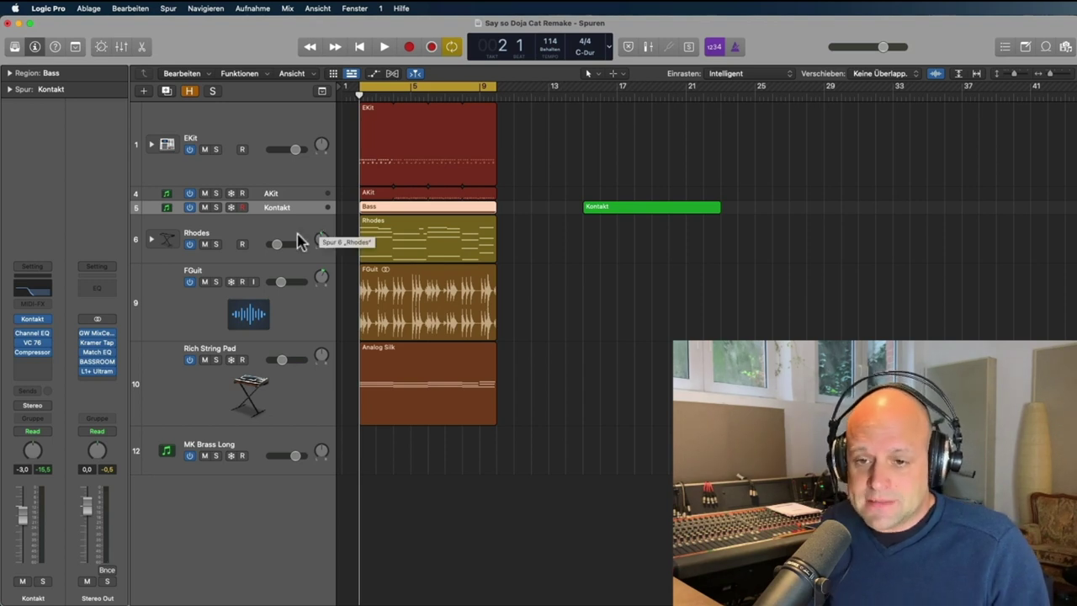
left_click(307, 318)
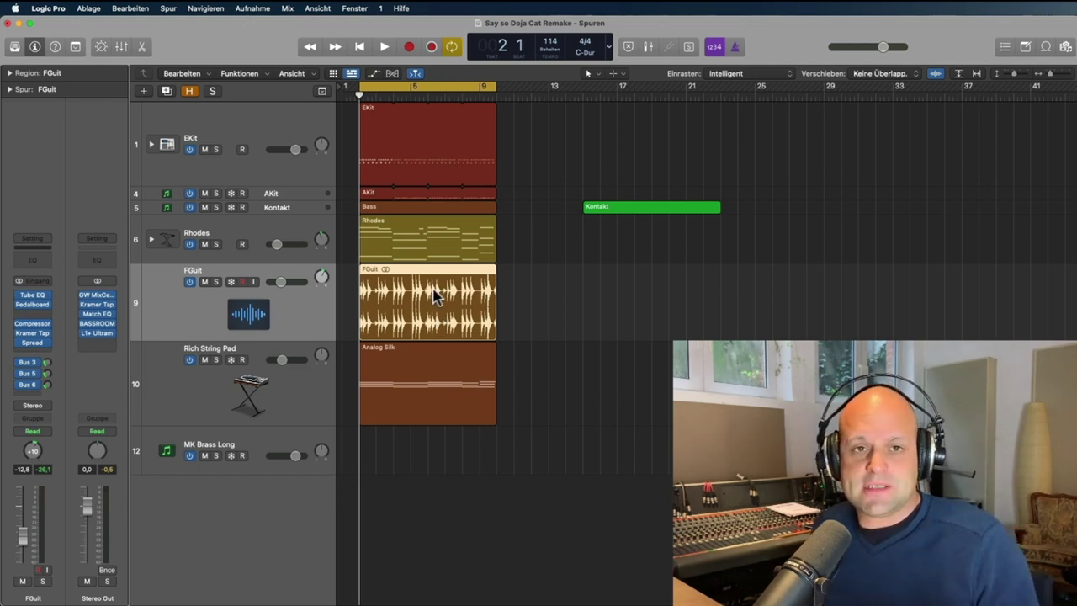
left_click(304, 208)
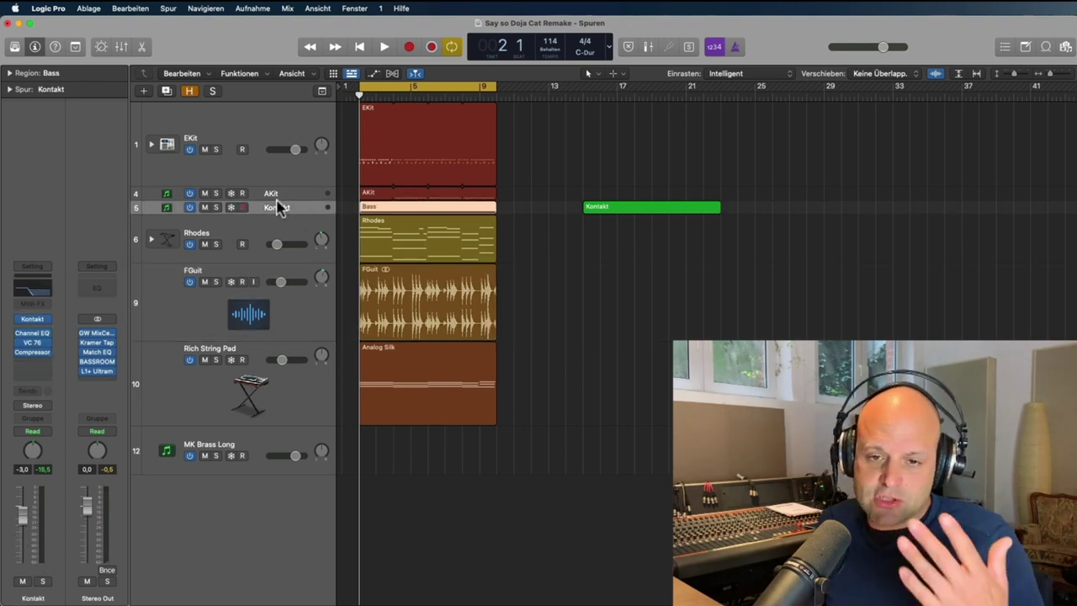
left_click(190, 207)
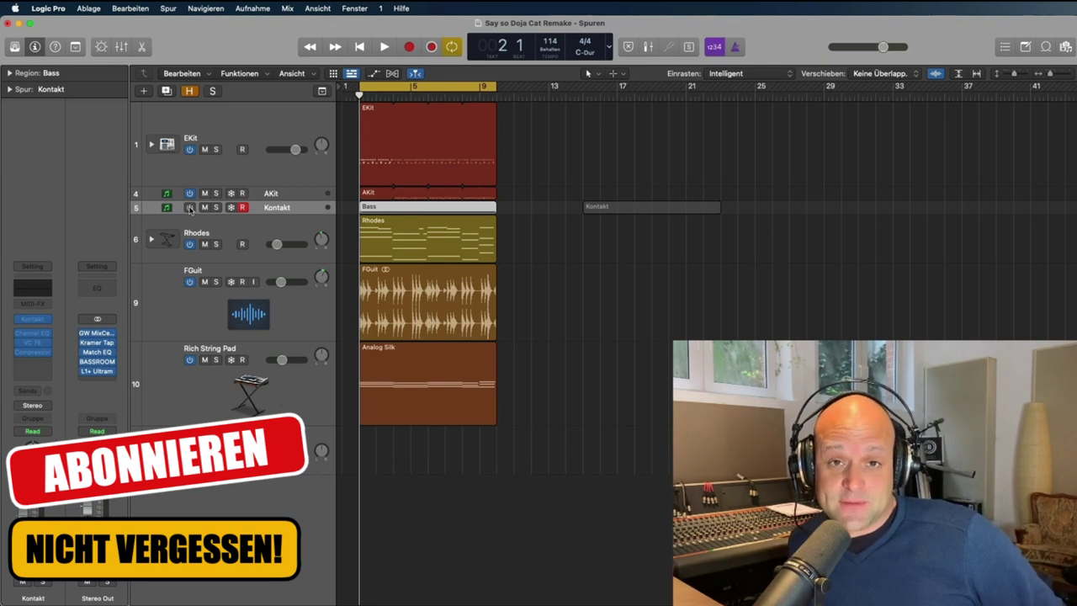
left_click(189, 208)
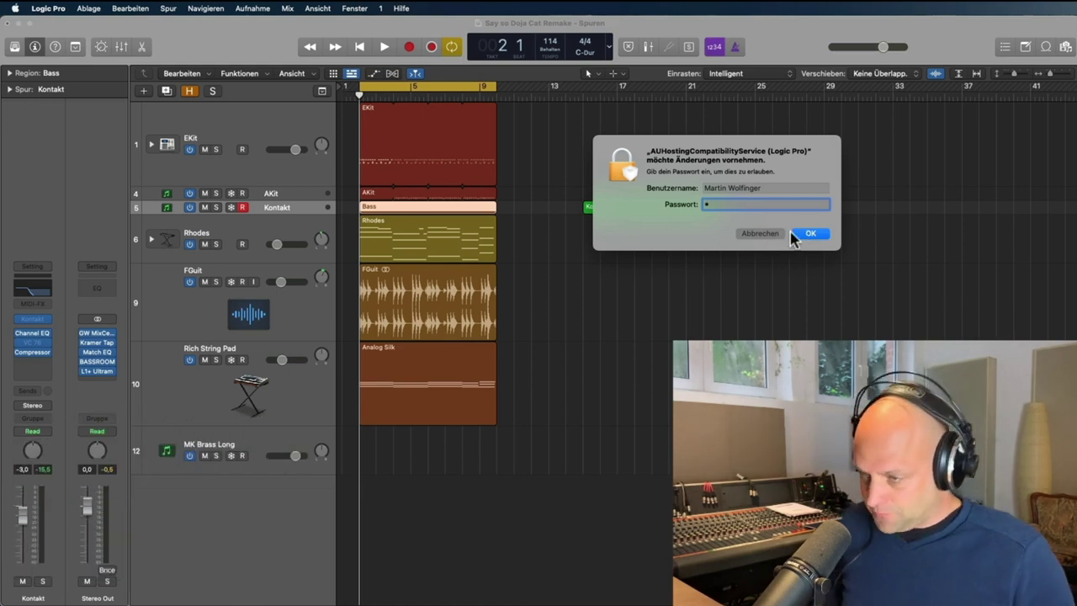
key("Return")
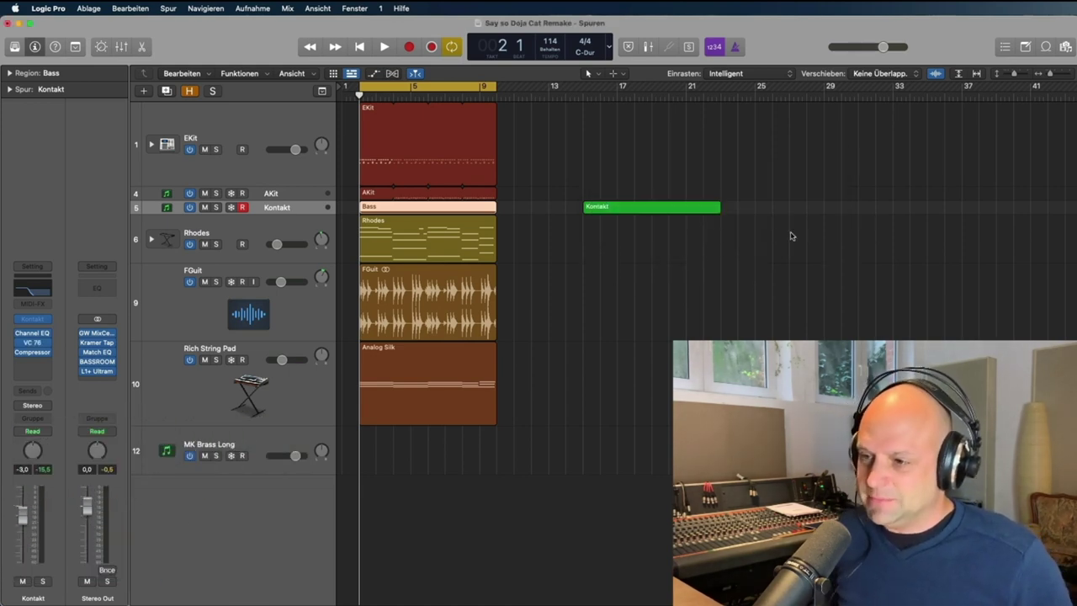
Show the mixer and step through the G Delay, Reverb, GVerb and large main floor aux channel strips.
key("x")
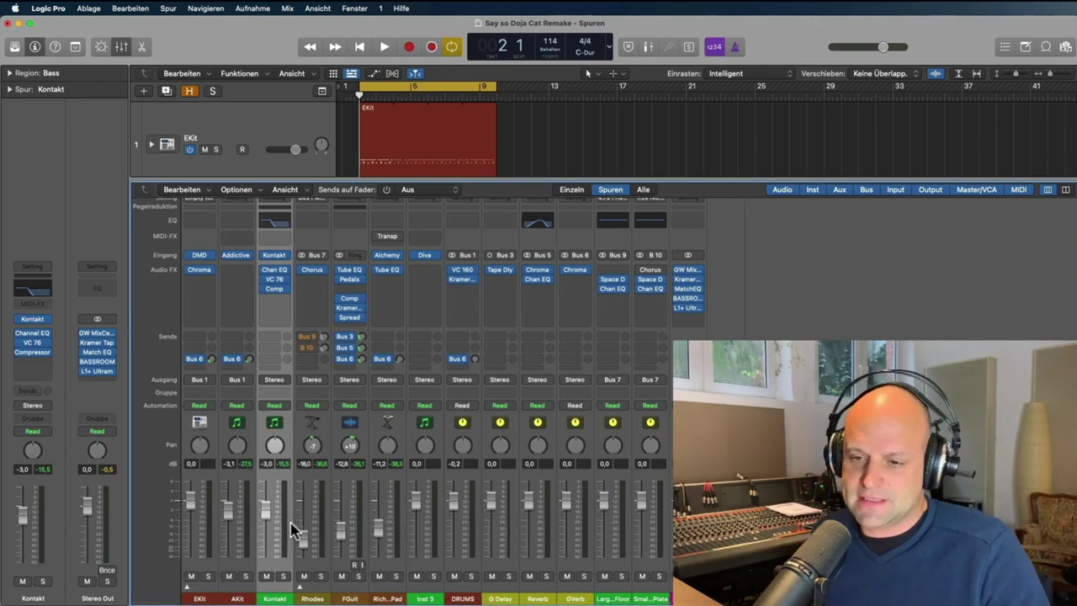
mouse_move(443, 601)
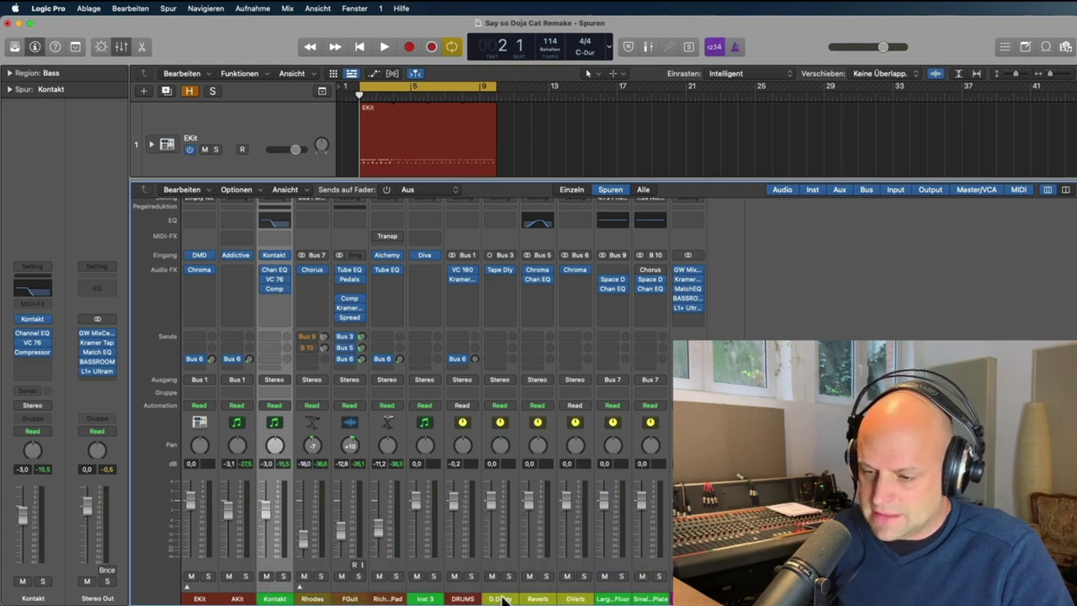
left_click(505, 599)
left_click(539, 599)
left_click(575, 599)
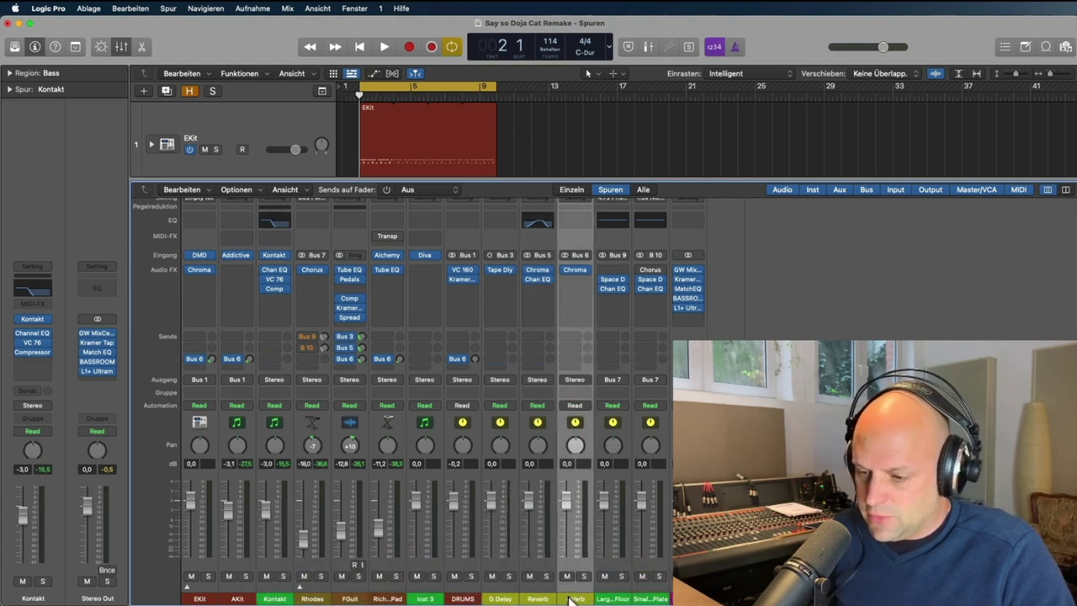
left_click(610, 599)
left_click(495, 599)
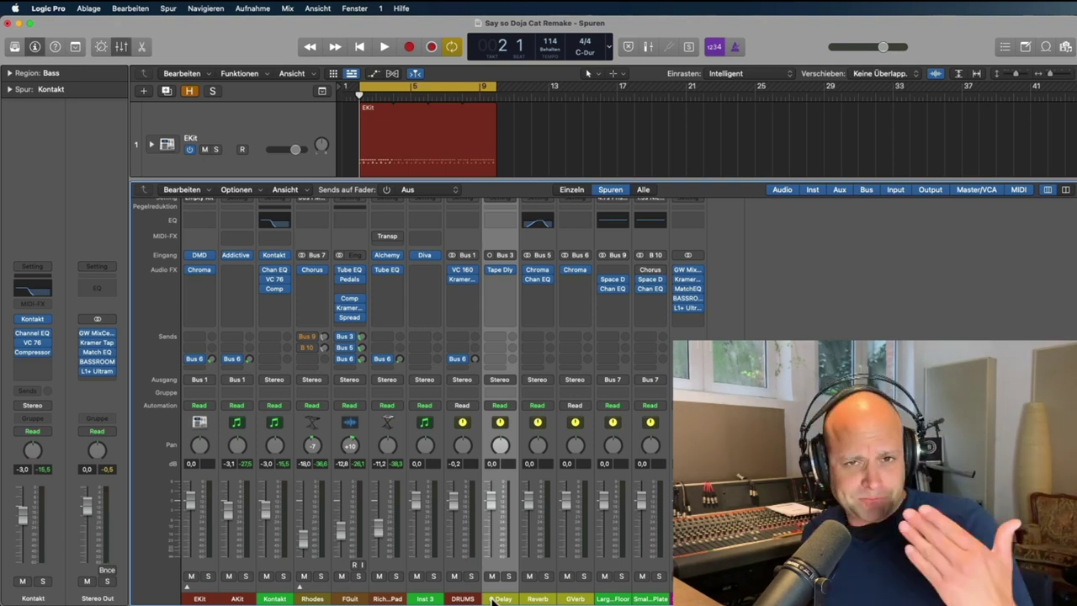
Examine the FGuit channel's sends to Bus 3, Bus 5 and Bus 6 and the aux channels they feed.
left_click(350, 598)
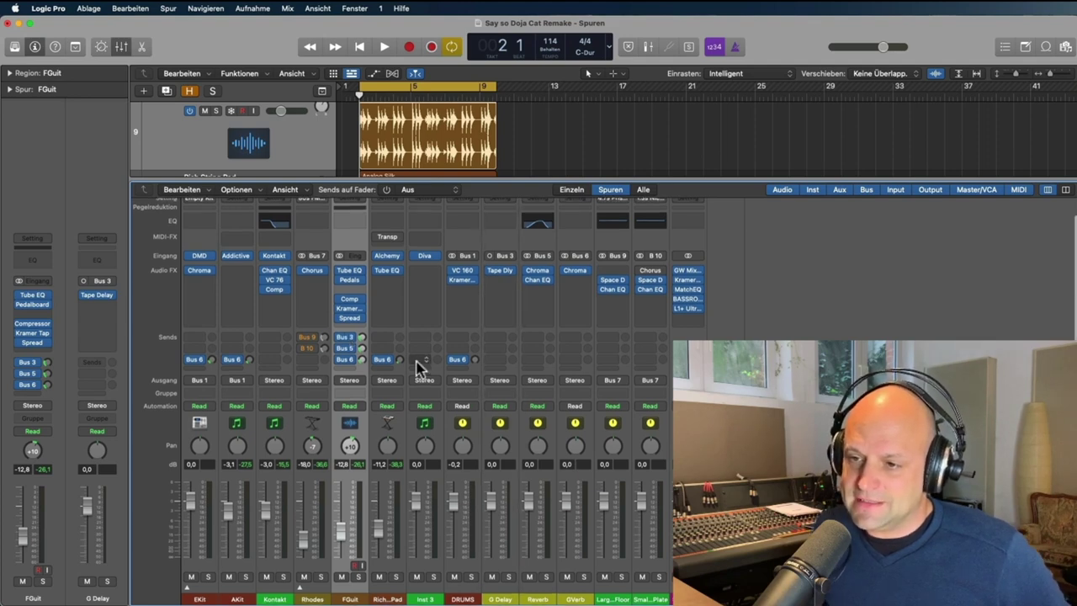
scroll(416, 366, "up", 1)
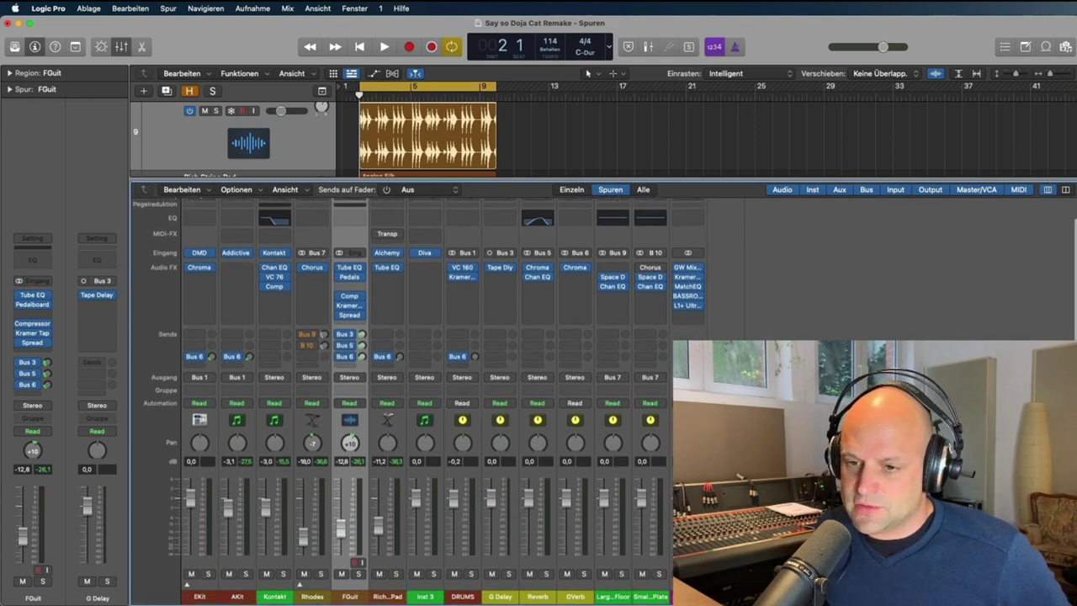
scroll(404, 370, "down", 1)
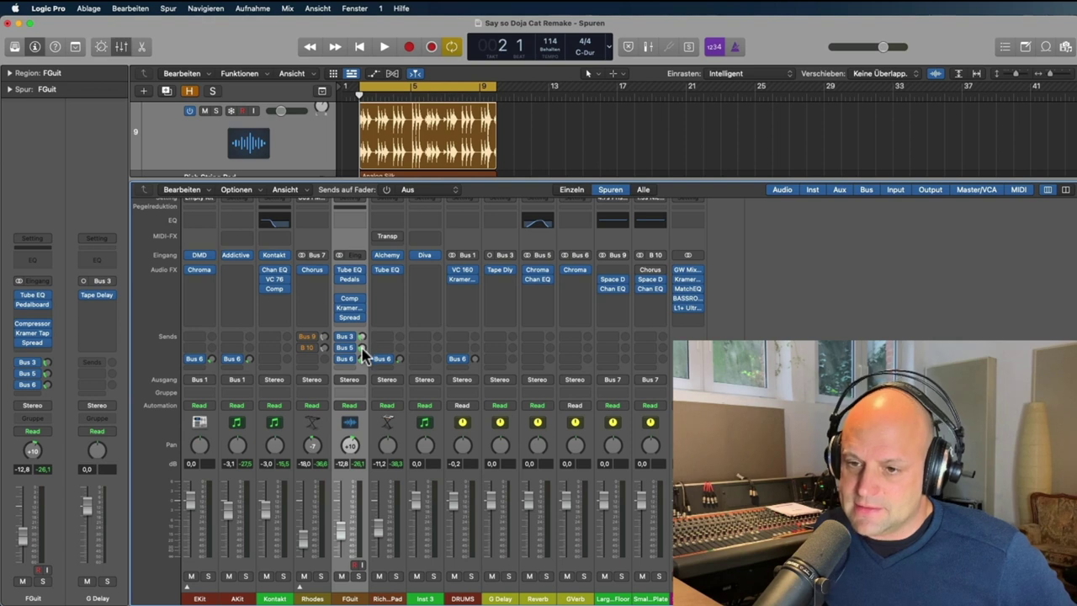
left_click(362, 350)
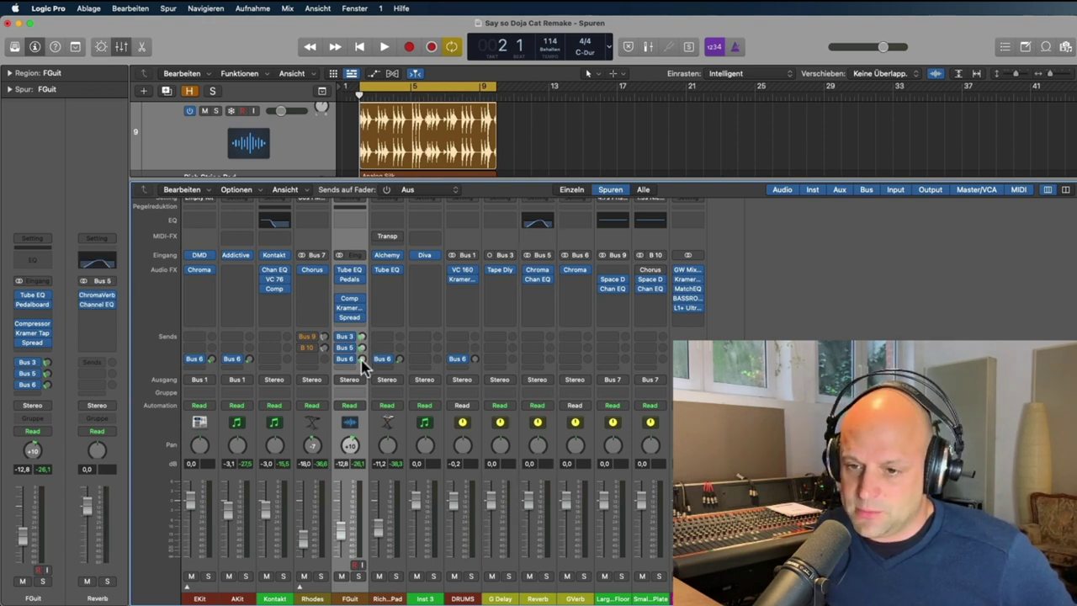
left_click(363, 360)
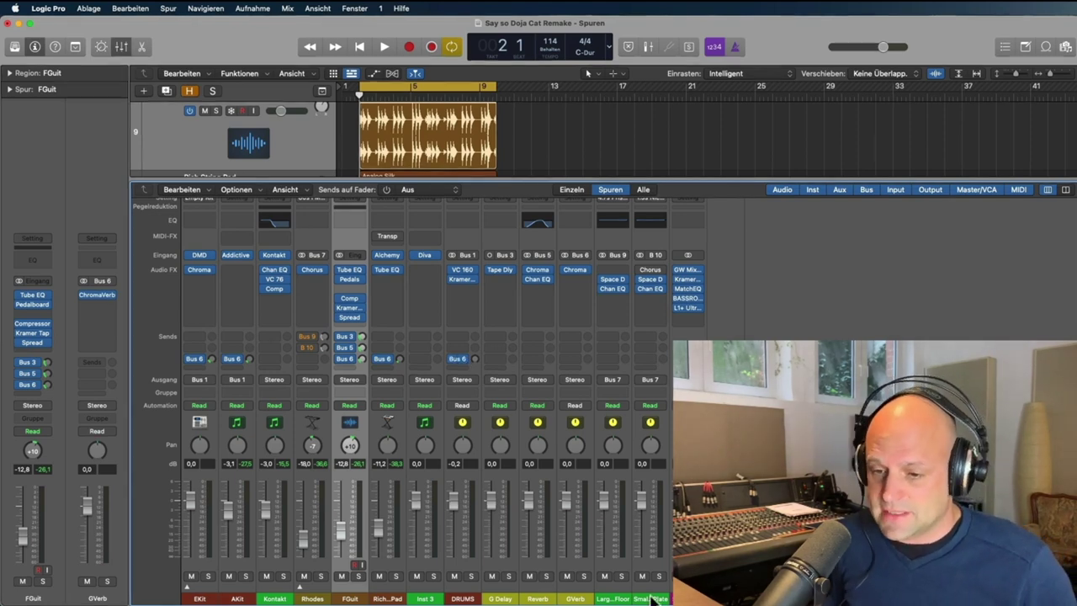
Examine the Rhodes channel strip and the large floor and small plate reverb aux strips fed by its sends.
left_click(269, 598)
left_click(307, 370)
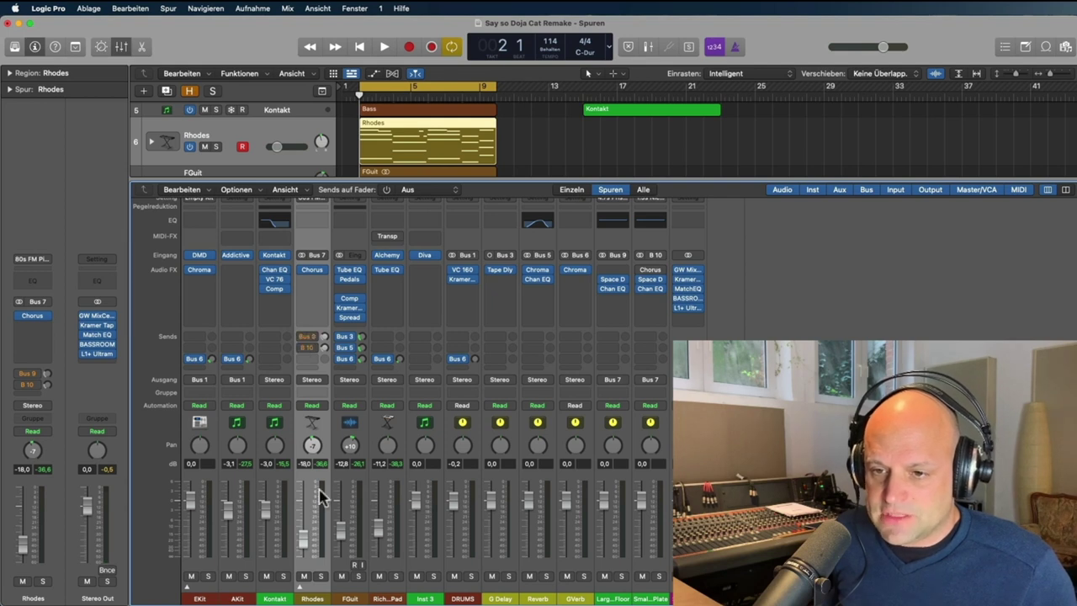
left_click(611, 599)
left_click(651, 599)
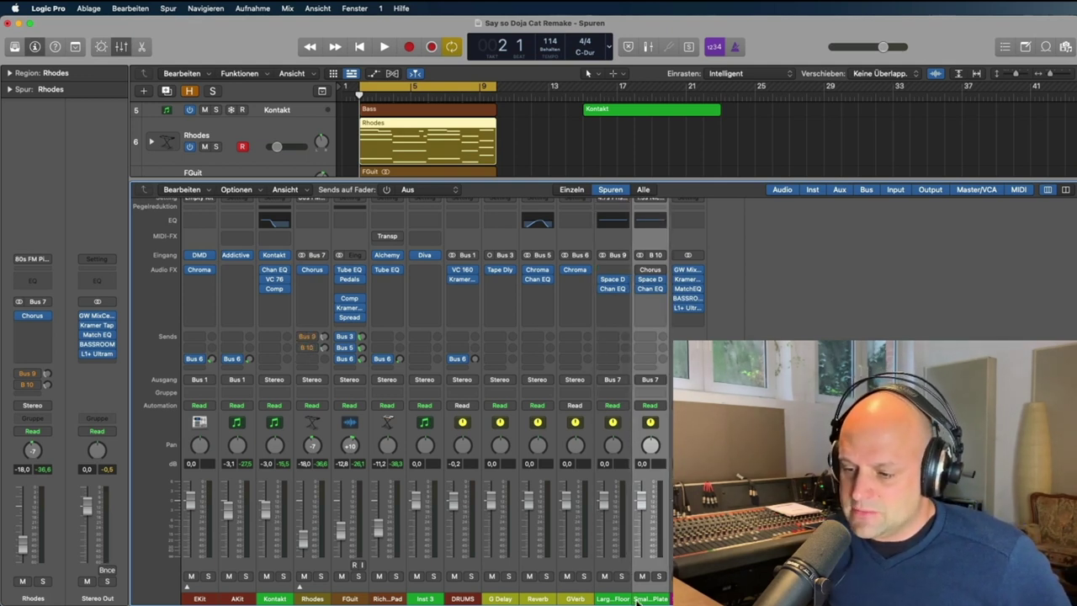
Enlarge the tracks area above the mixer and expand the Rhodes track stack.
left_click(471, 163)
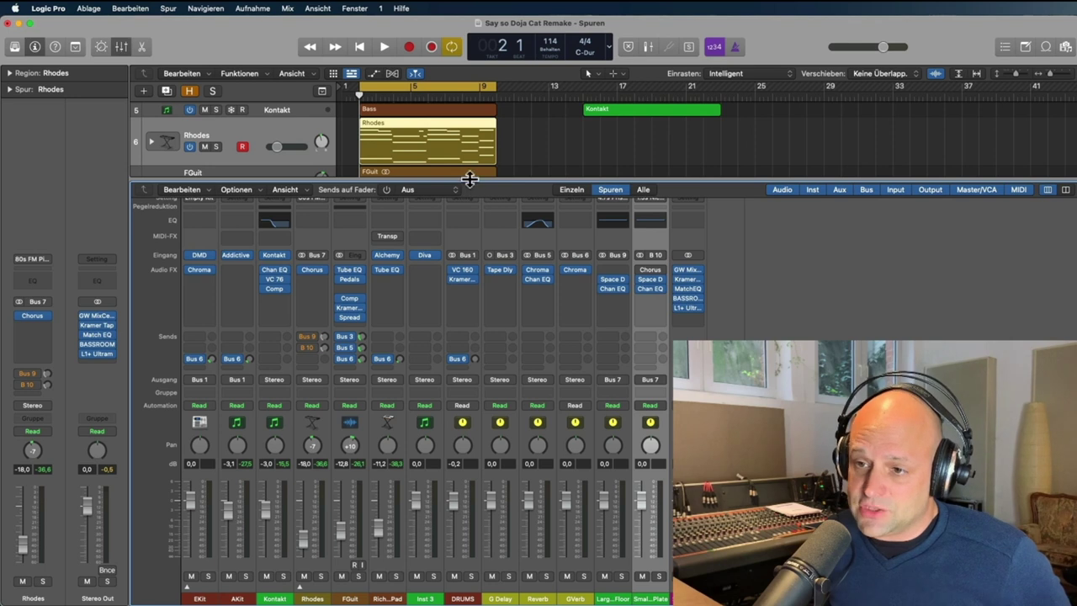
left_click_drag(470, 180, 469, 360)
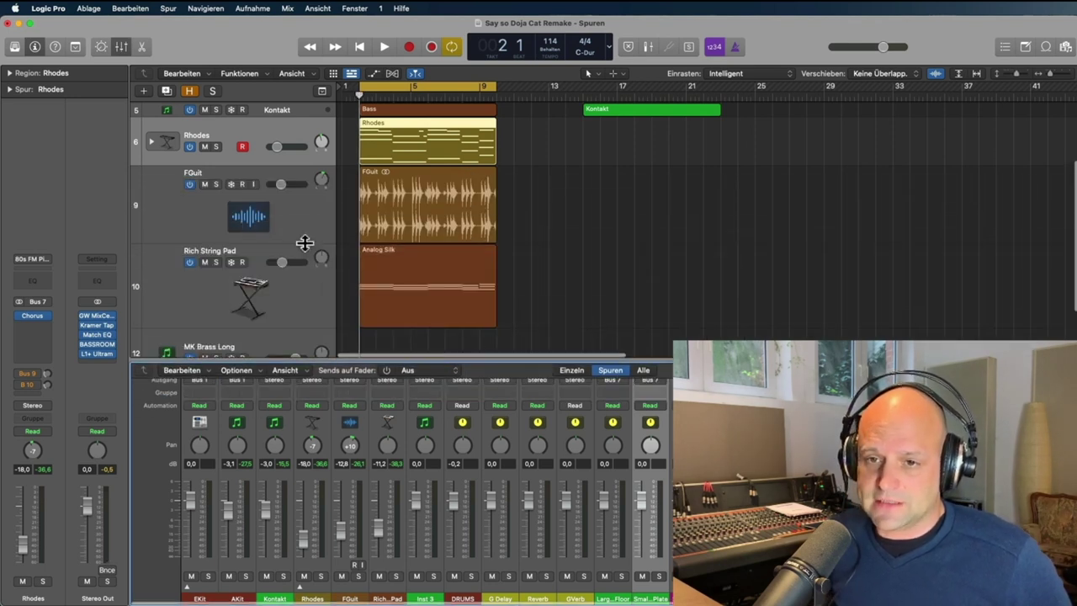
scroll(304, 243, "down", 1)
left_click(151, 138)
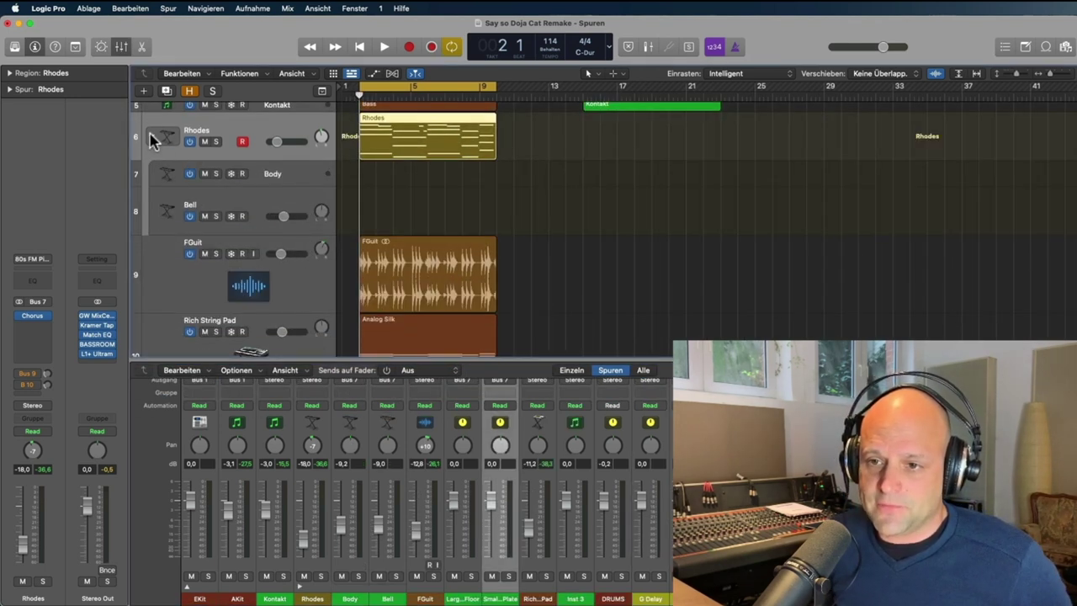
Inspect the channel strips of the Body and Bell subtracks inside the Rhodes stack.
left_click(279, 185)
left_click(257, 207)
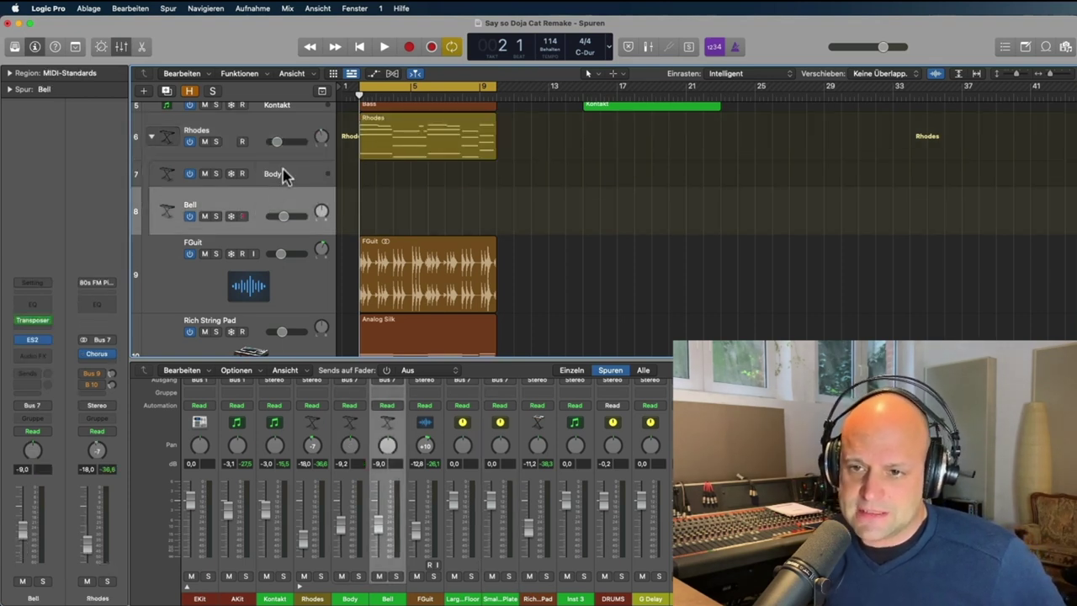
left_click(284, 175)
left_click(266, 200)
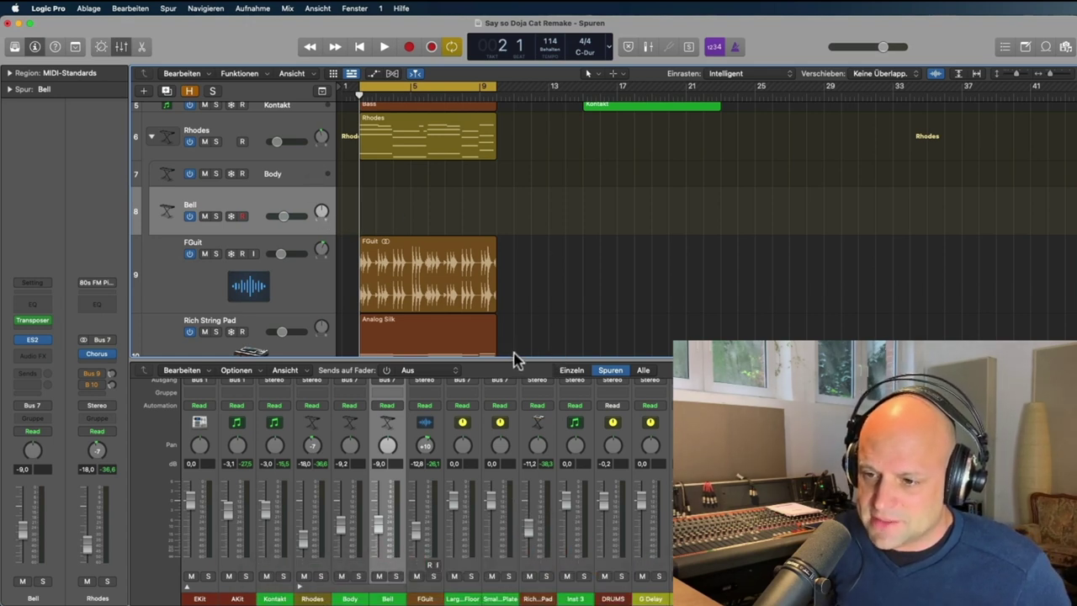
Enlarge the mixer and create arrangement tracks for both Rhodes reverb aux channel strips, the large floor and the small plate.
left_click_drag(515, 357, 544, 242)
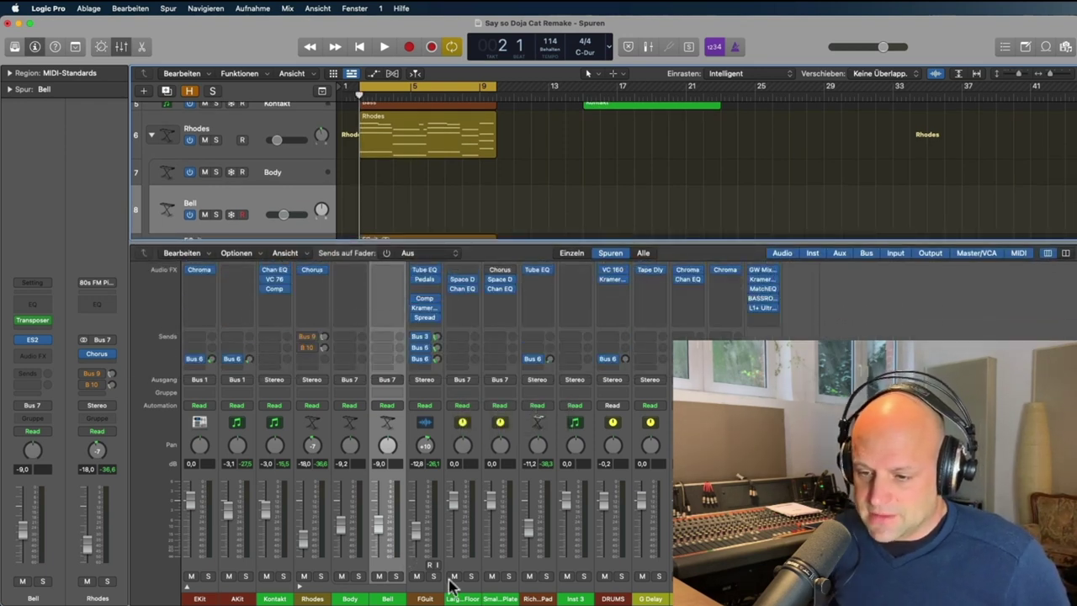
left_click(474, 598)
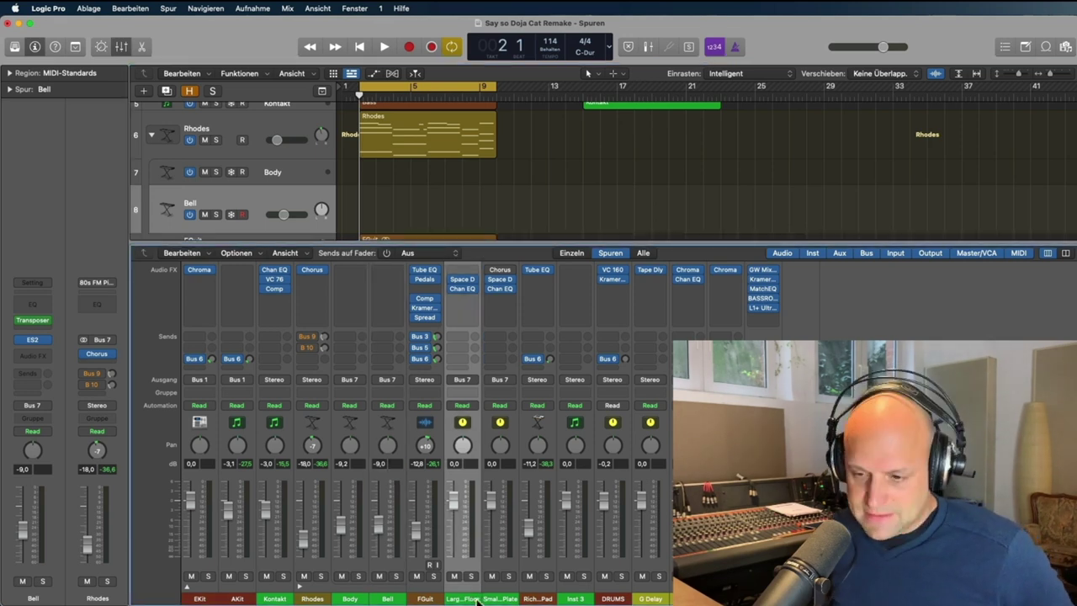
left_click(501, 598, "shift")
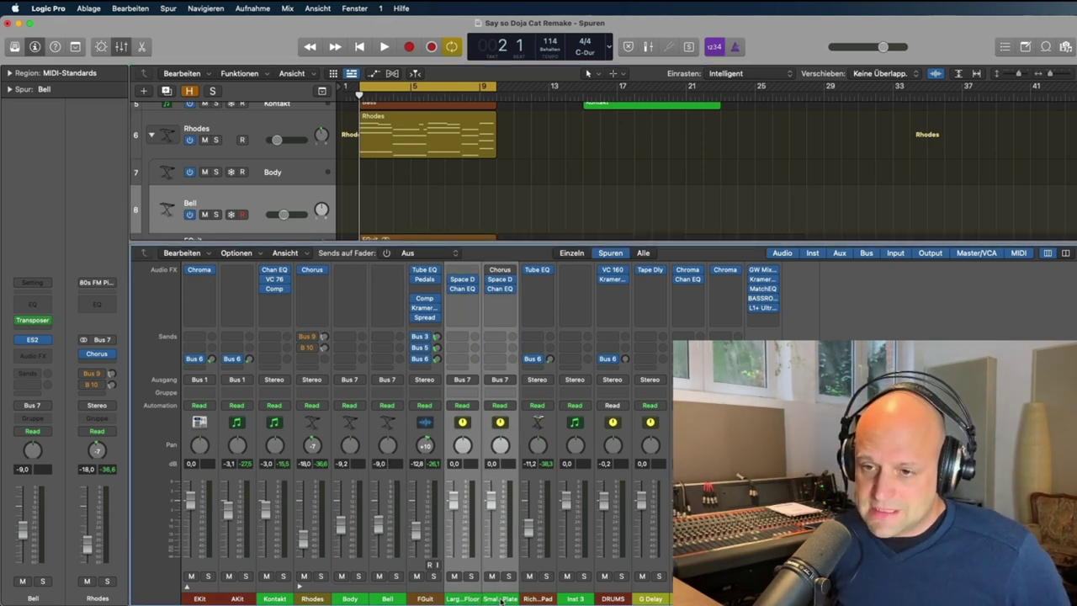
left_click(236, 252)
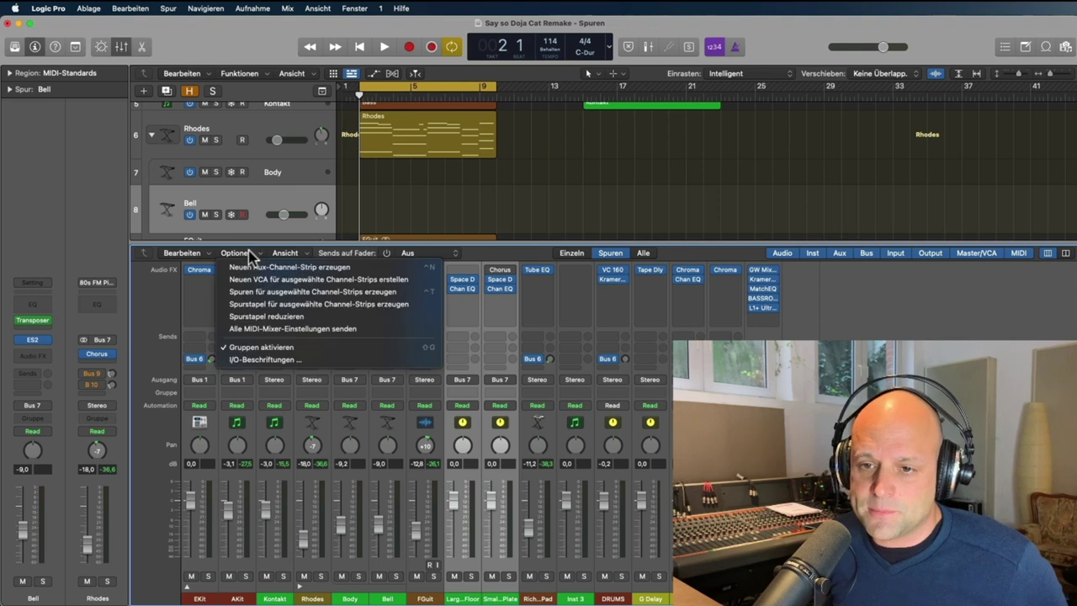
left_click(268, 292)
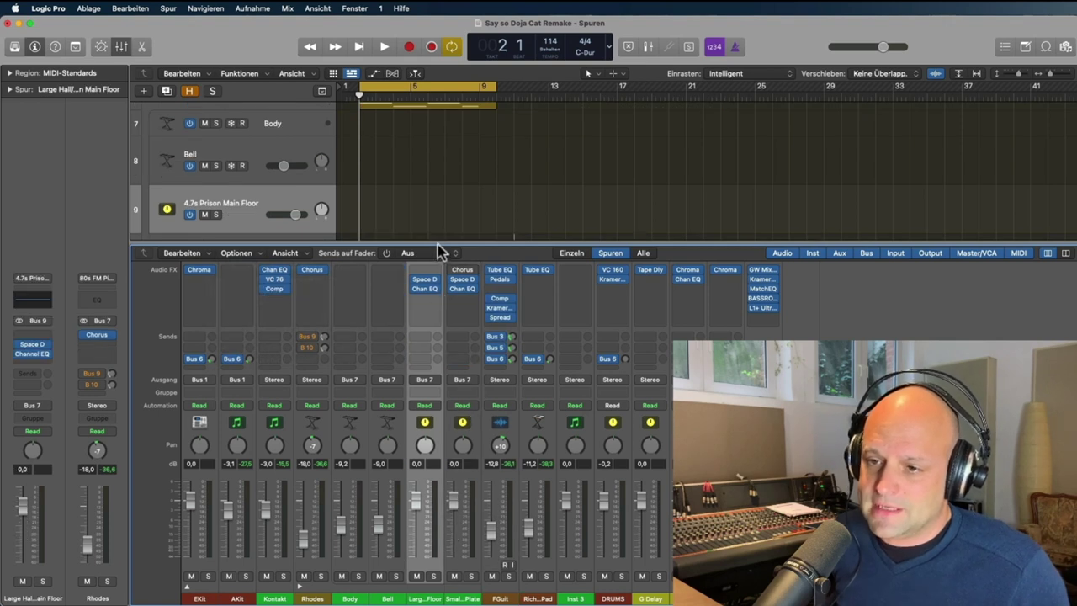
Shrink the mixer, heighten the Body track in the Rhodes stack, and look over both reverb aux tracks, ending on 4.7s Prison Main Floor.
left_click_drag(438, 243, 404, 492)
scroll(161, 161, "up", 5)
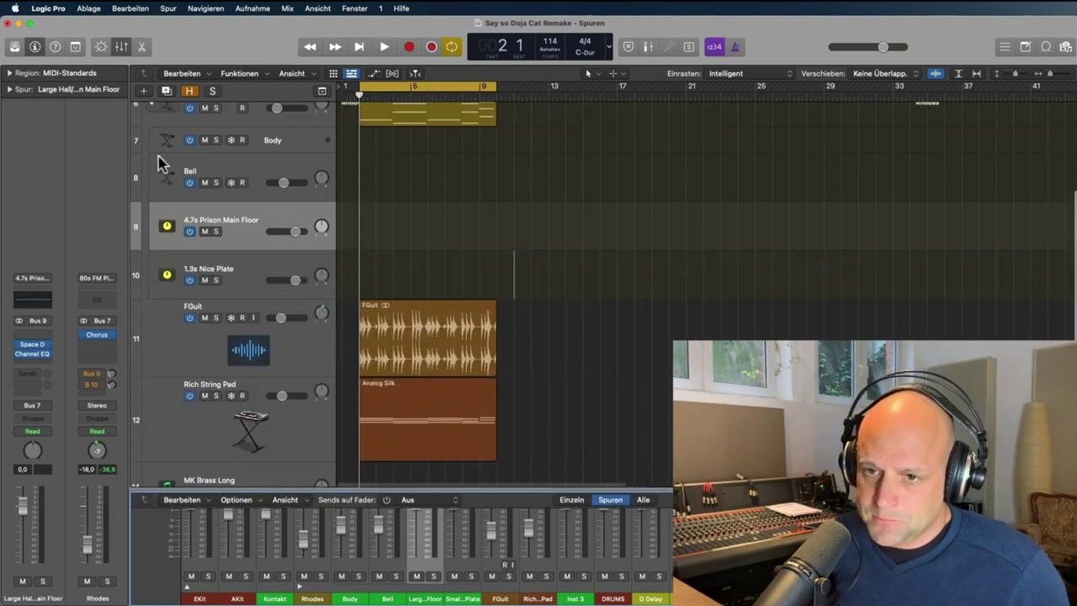
scroll(202, 181, "up", 1)
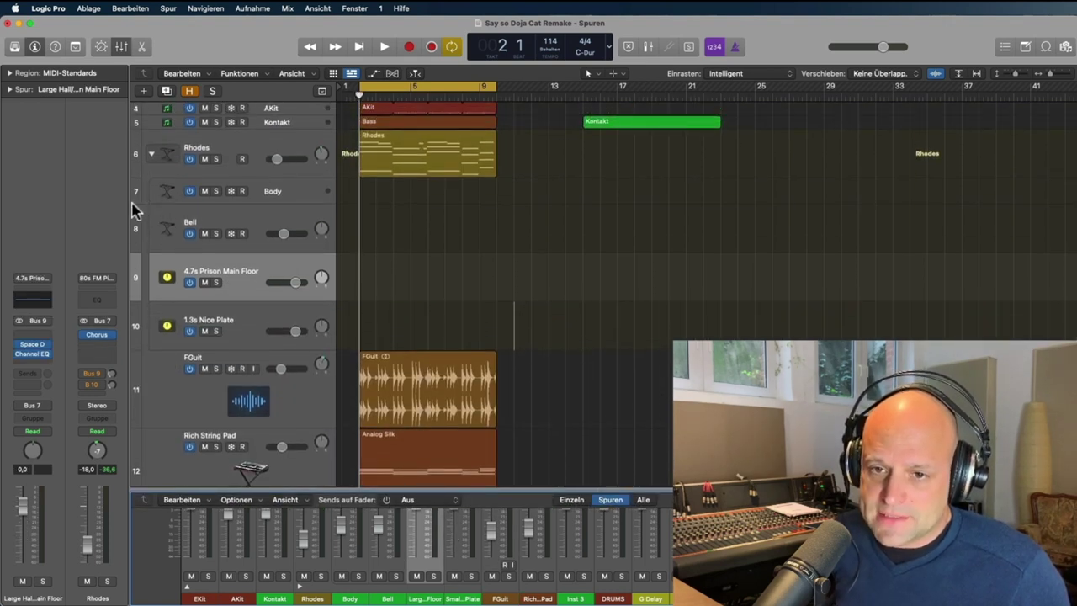
left_click_drag(137, 202, 144, 224)
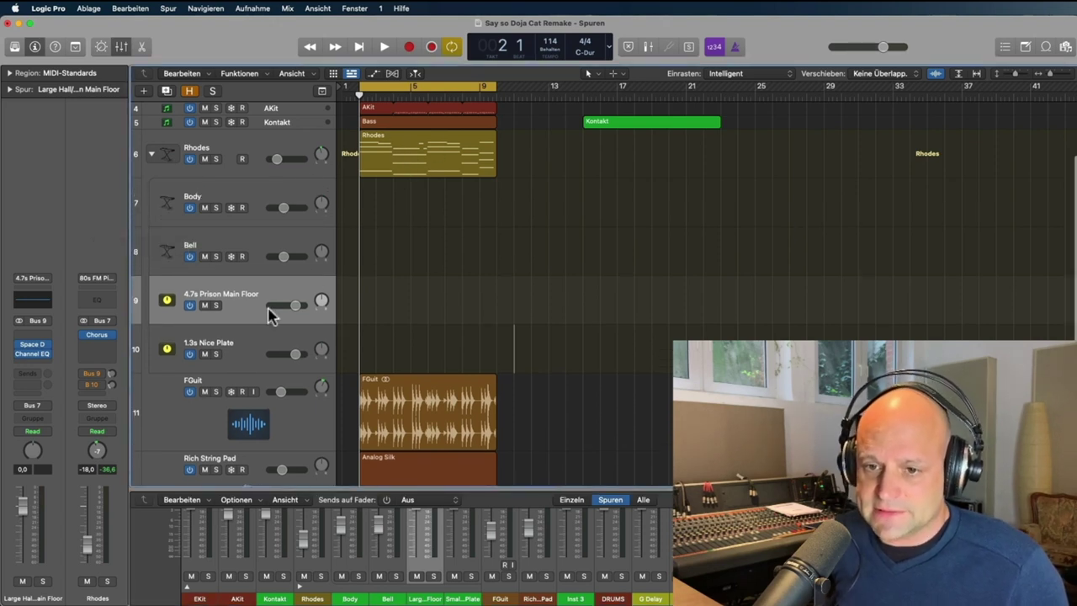
left_click(246, 354)
left_click(271, 301)
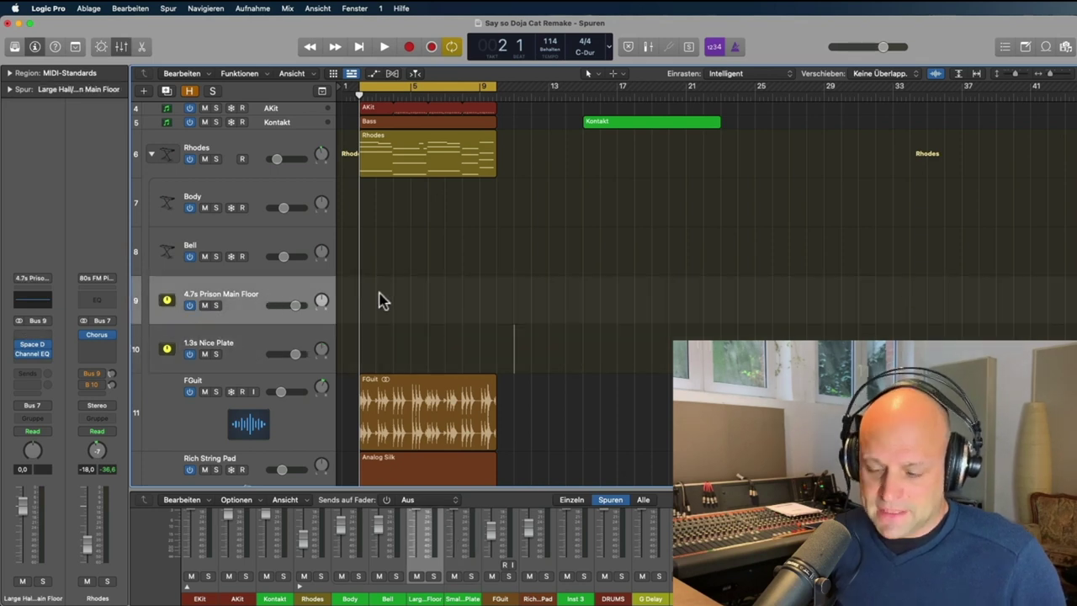
Show track automation and create volume automation on the 4.7s Prison Main Floor aux track, pulling its volume line down.
key("a")
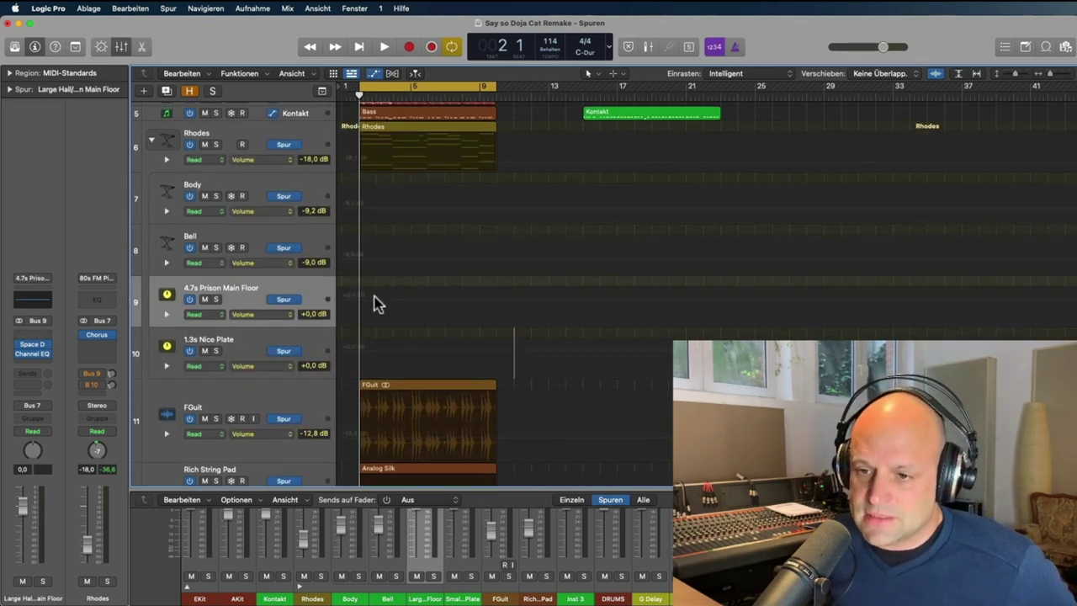
left_click(375, 299)
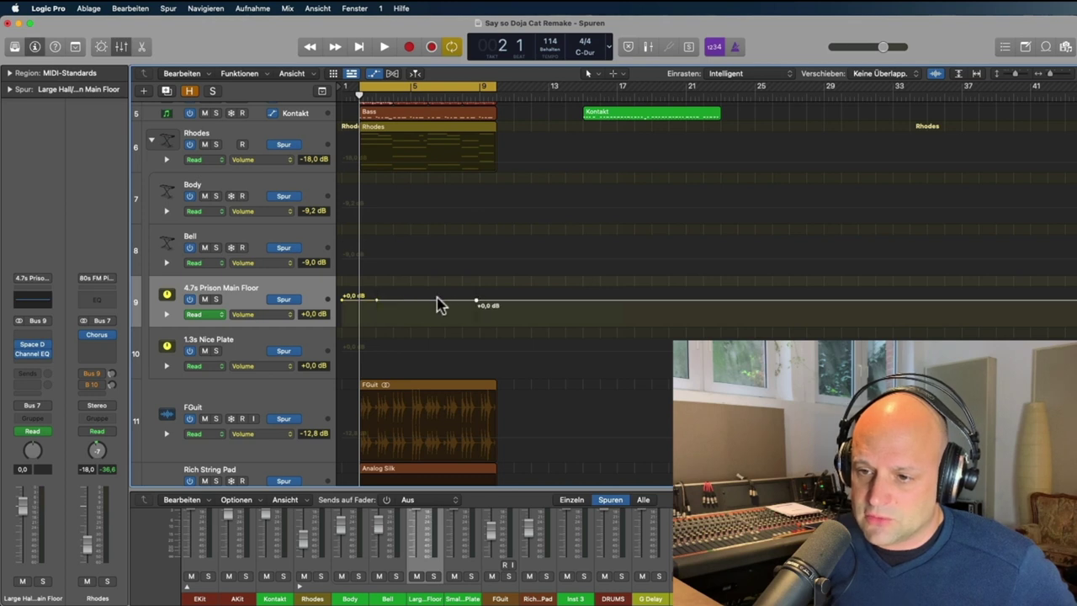
left_click_drag(436, 299, 431, 332)
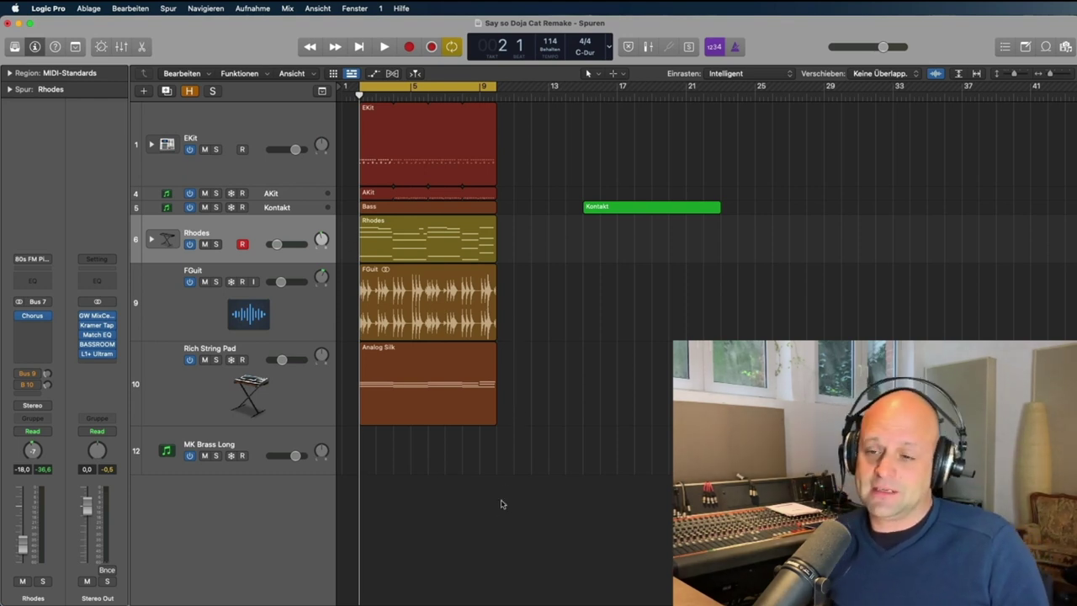
Fit all regions in the tracks area and inspect the EKit, AKit, Kontakt and Rich String Pad tracks in turn.
key("z")
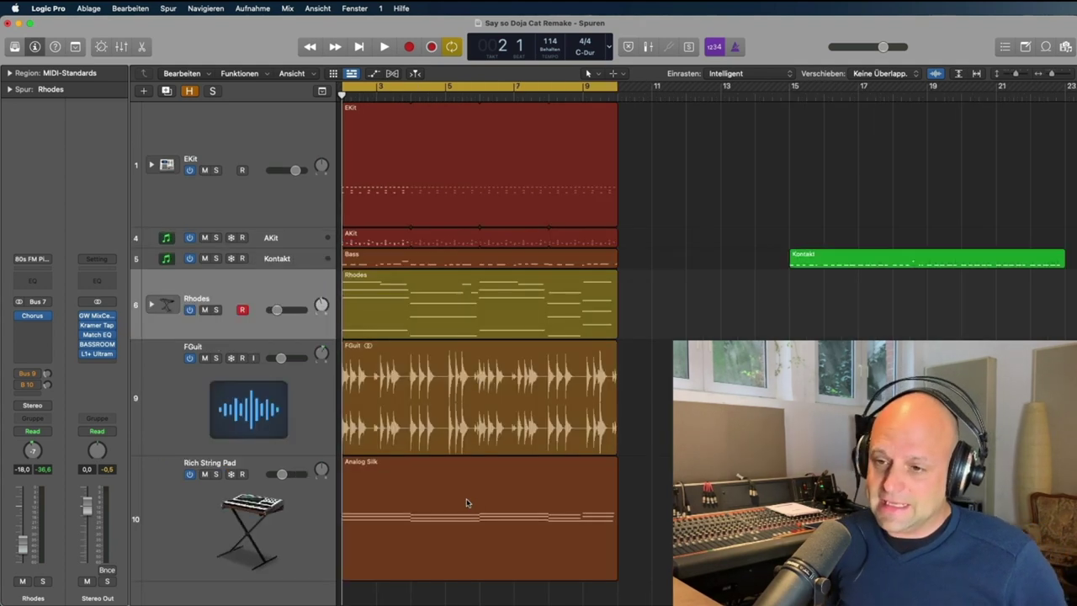
left_click(243, 130)
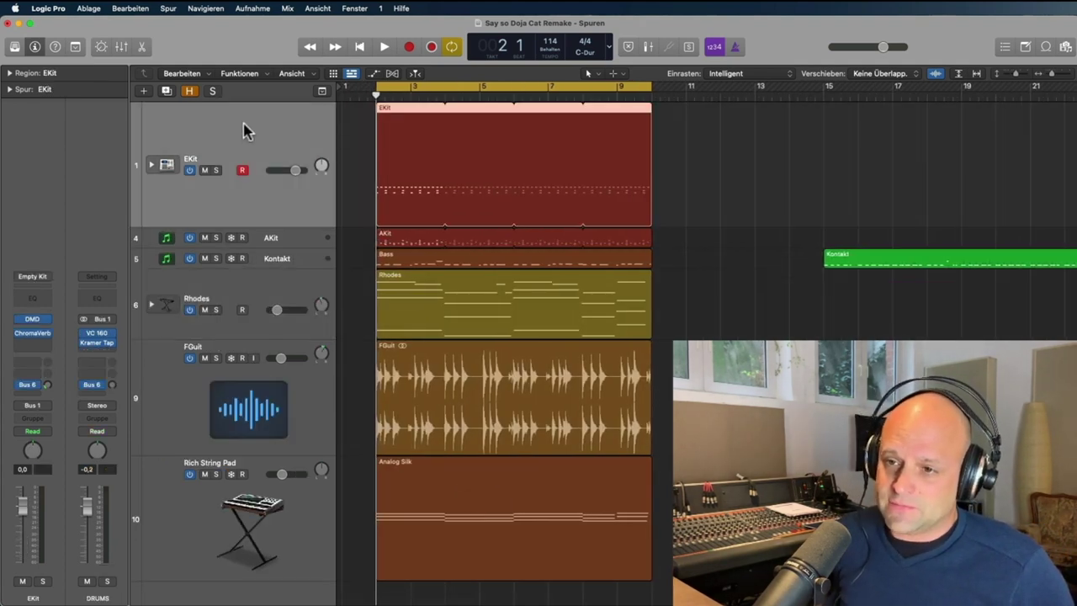
left_click(294, 242)
left_click(287, 266)
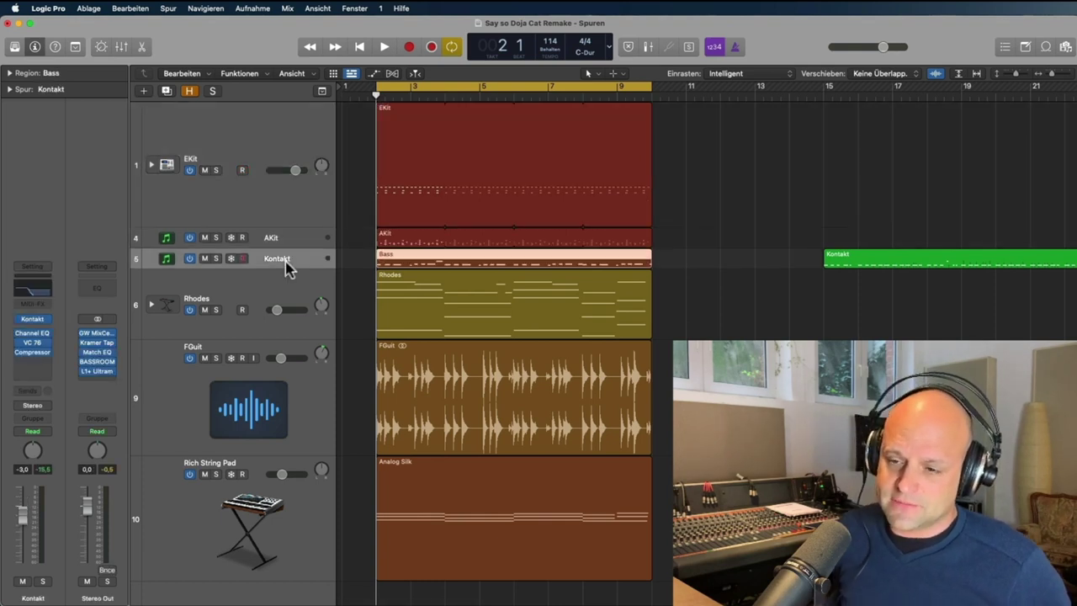
left_click(257, 541)
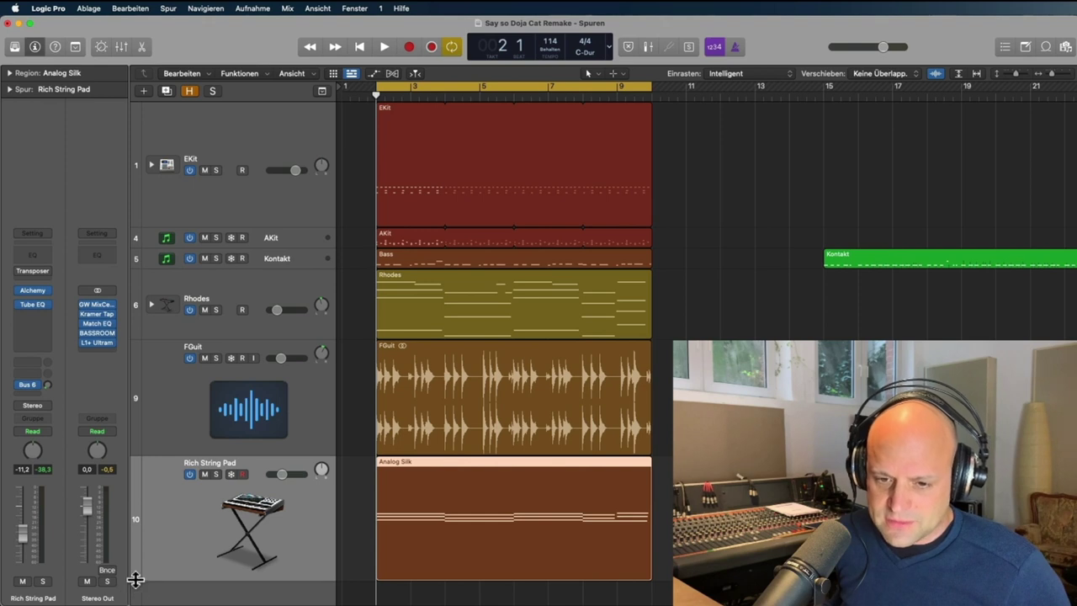
Reduce the heights of the Rich String Pad, FGuit and EKit tracks, and make all tracks the same height.
left_click_drag(134, 579, 137, 497)
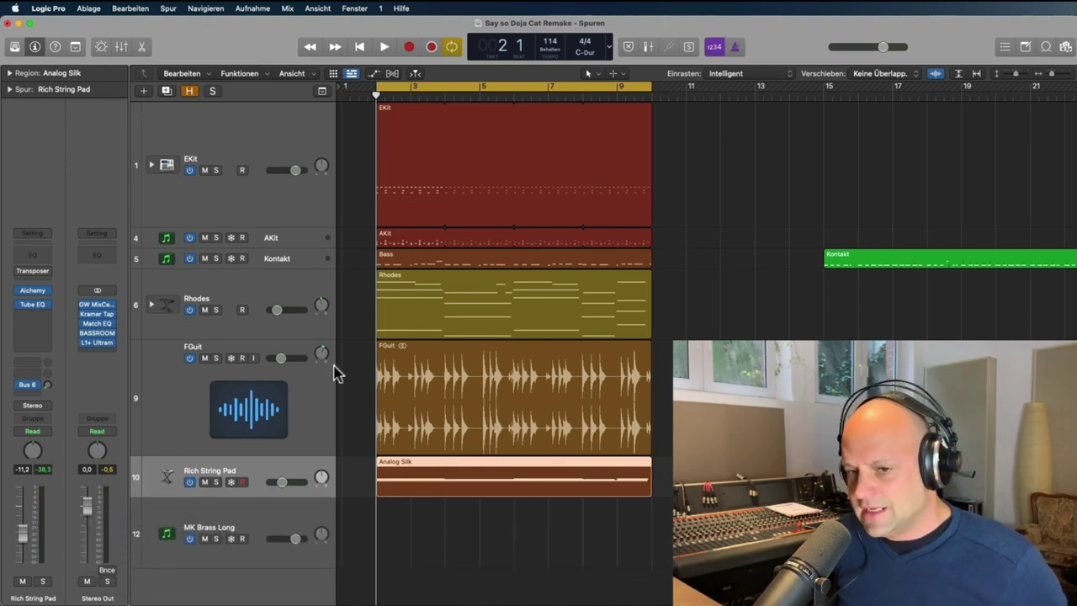
left_click_drag(136, 452, 149, 378)
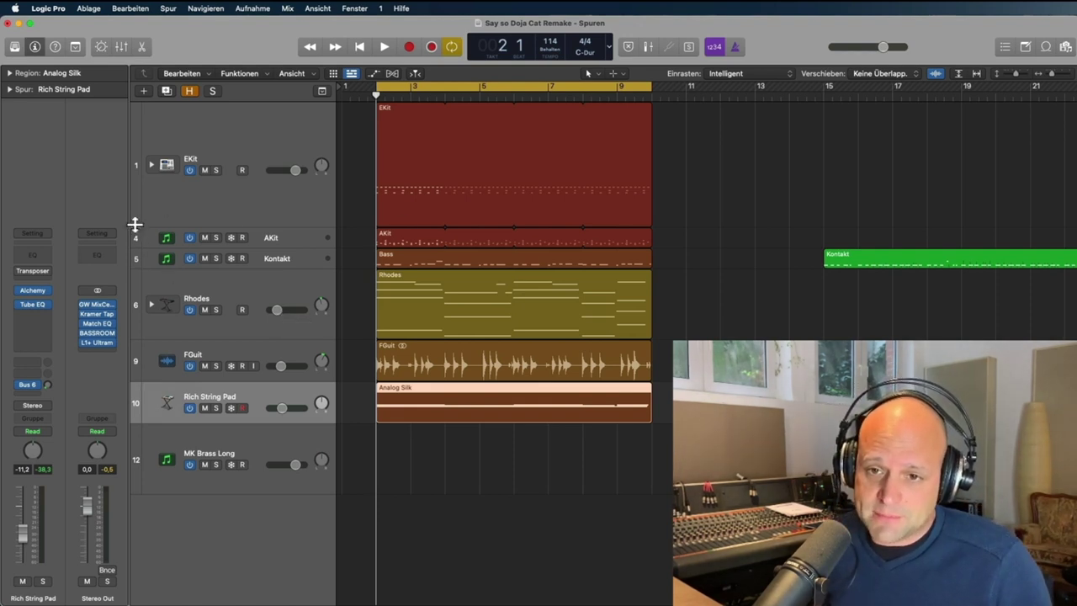
left_click_drag(135, 224, 134, 170)
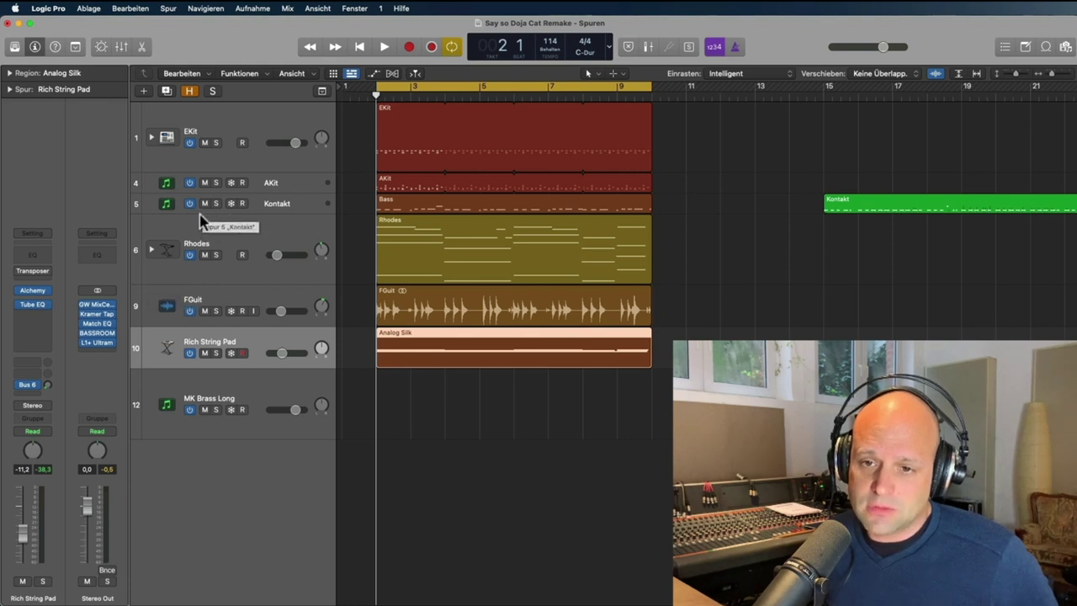
left_click(134, 325, "alt+shift")
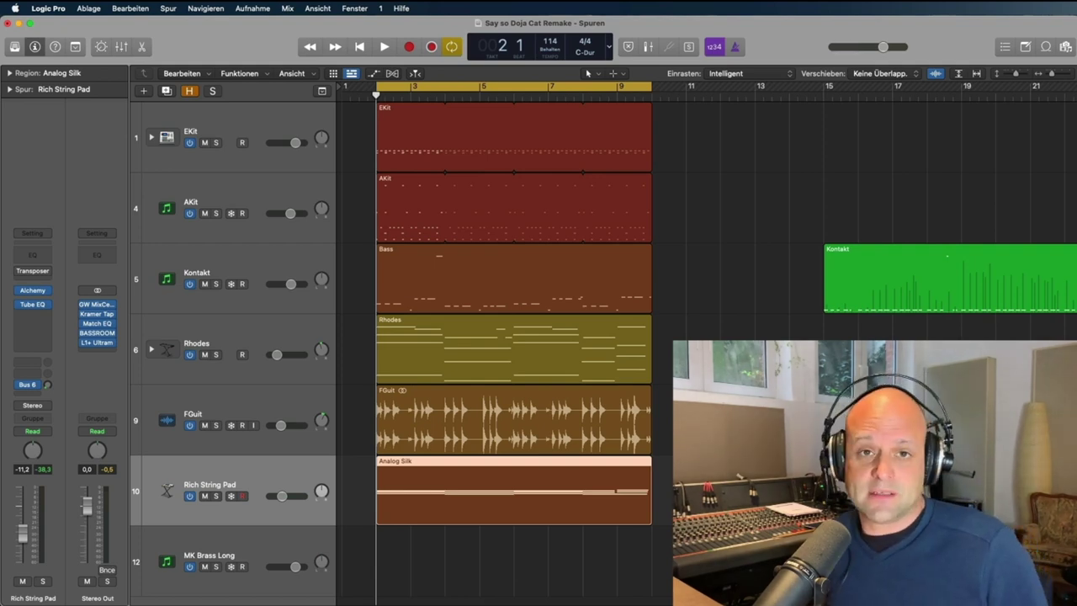
Zoom in on the regions, set the cycle range from bar 5 to bar 6, and play it back briefly.
key("super+Right")
key("super+Right")
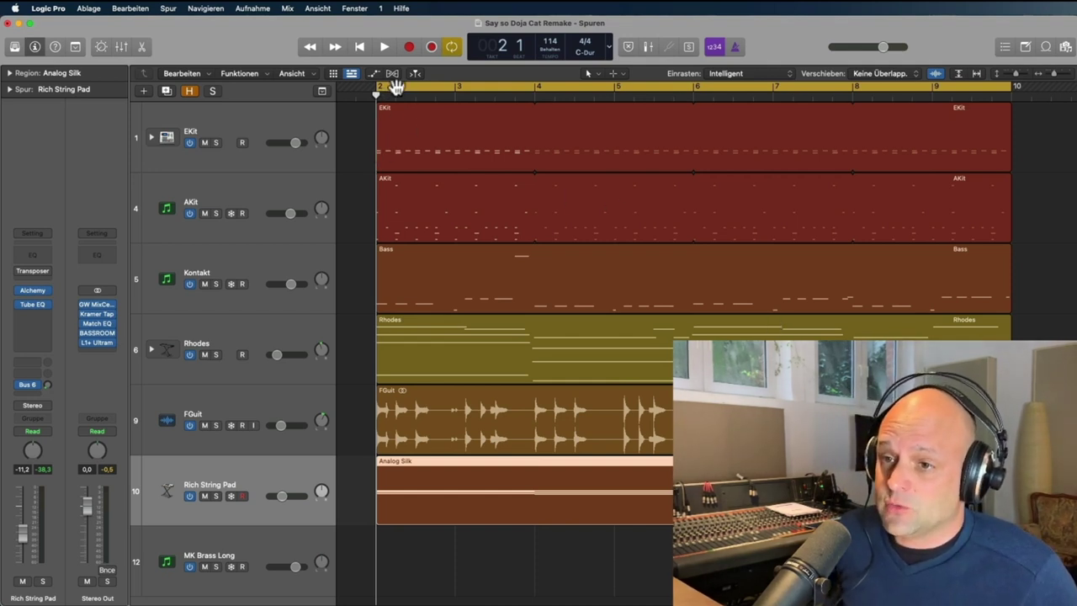
left_click_drag(375, 88, 618, 101)
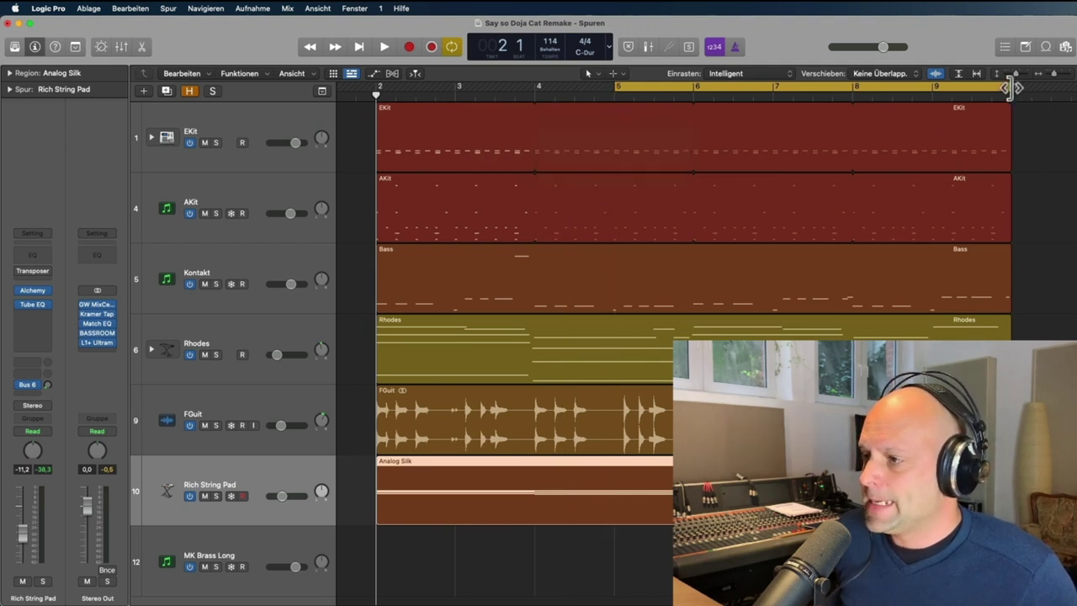
left_click_drag(1009, 87, 692, 122)
left_click(660, 87)
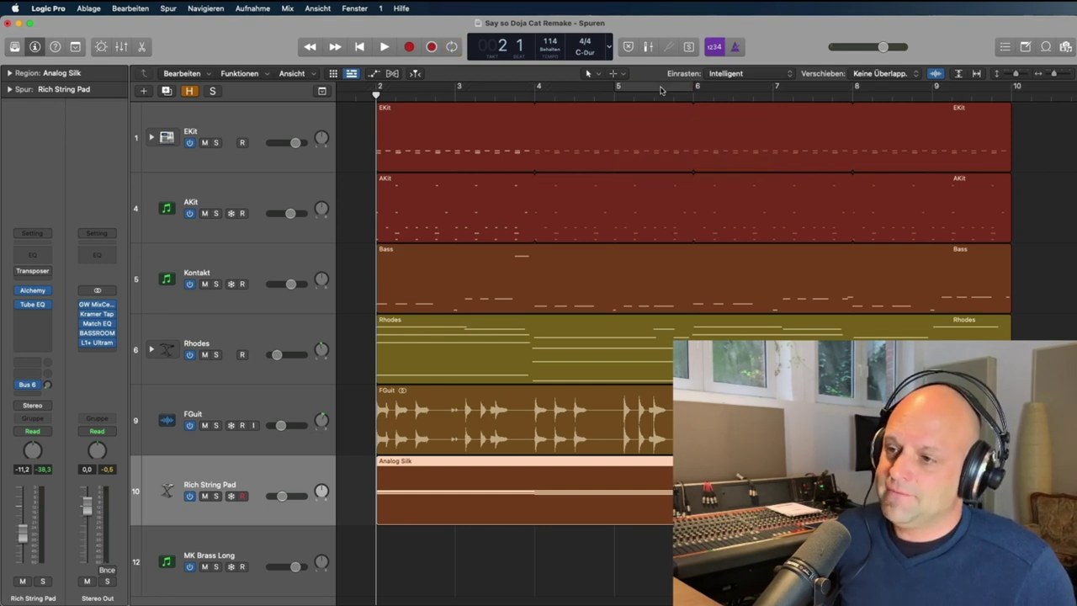
left_click(660, 88)
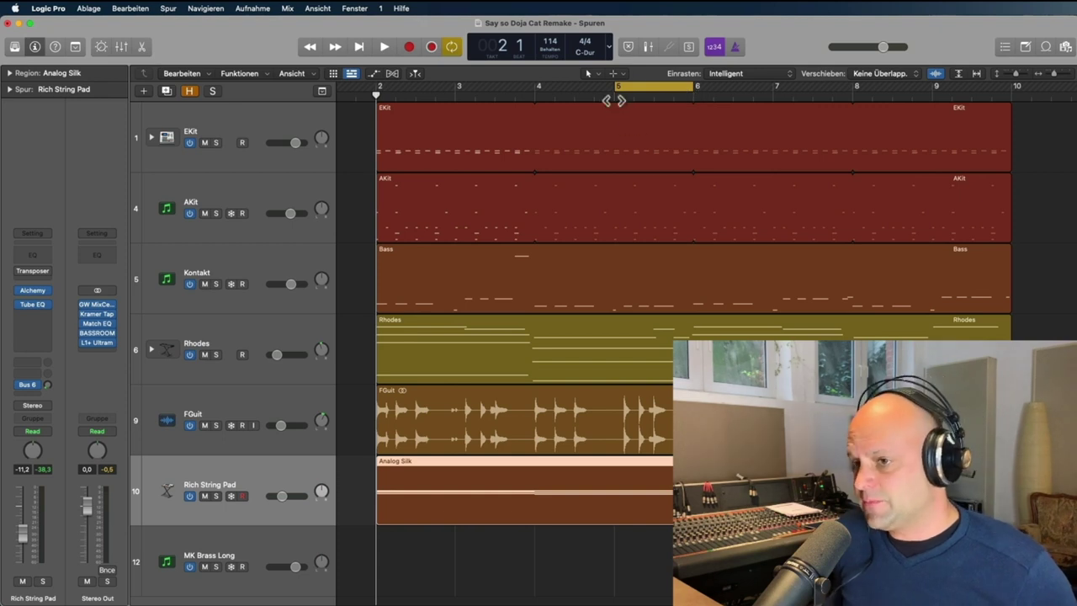
key("space")
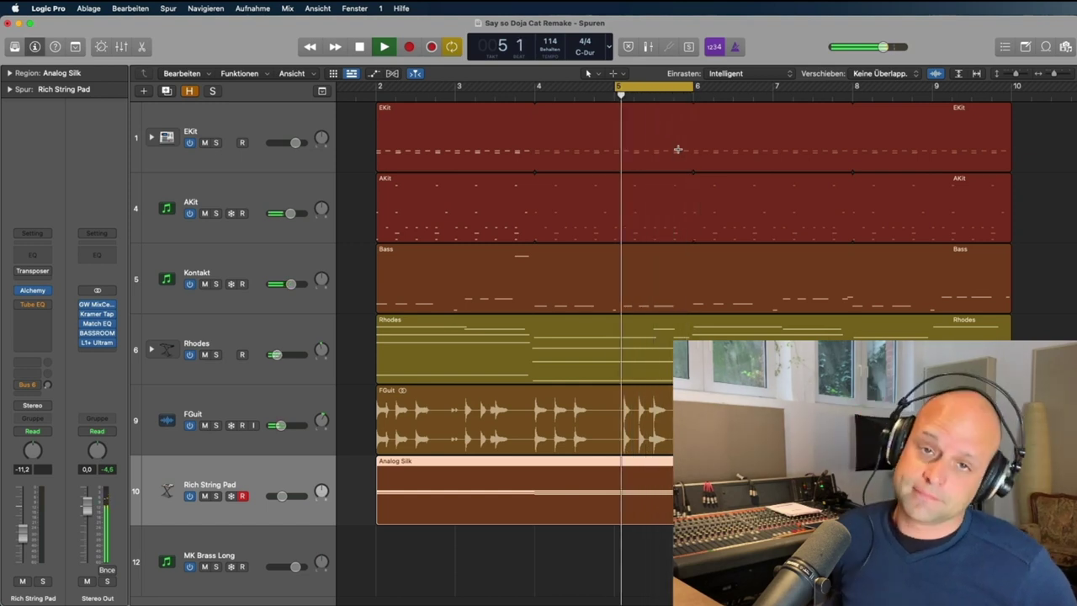
key("space")
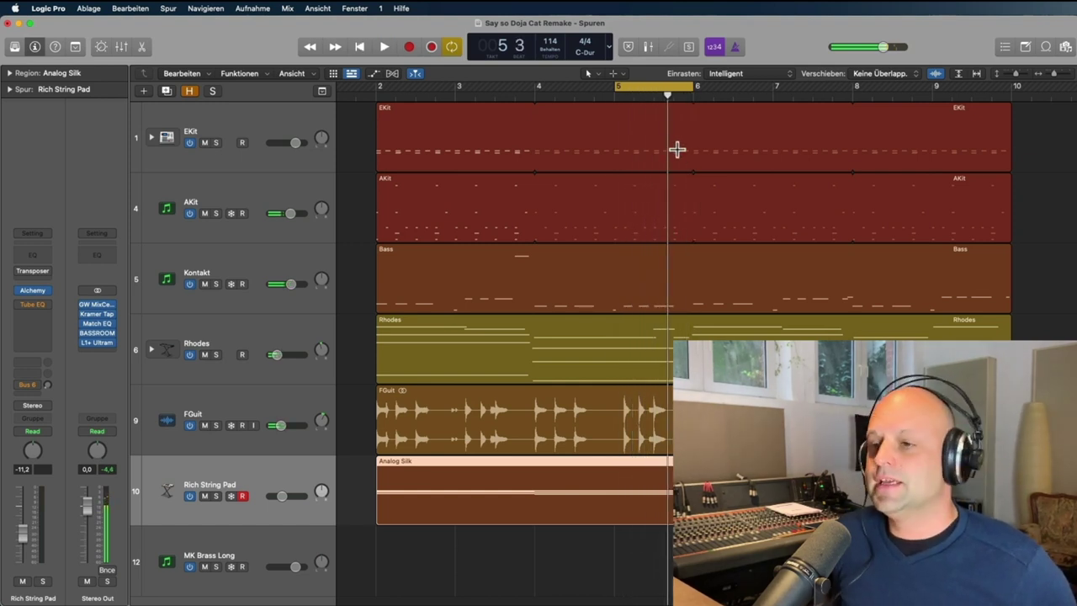
Extend the cycle range to start at bar 4 and turn it into a skip-cycle area.
left_click_drag(618, 86, 539, 118)
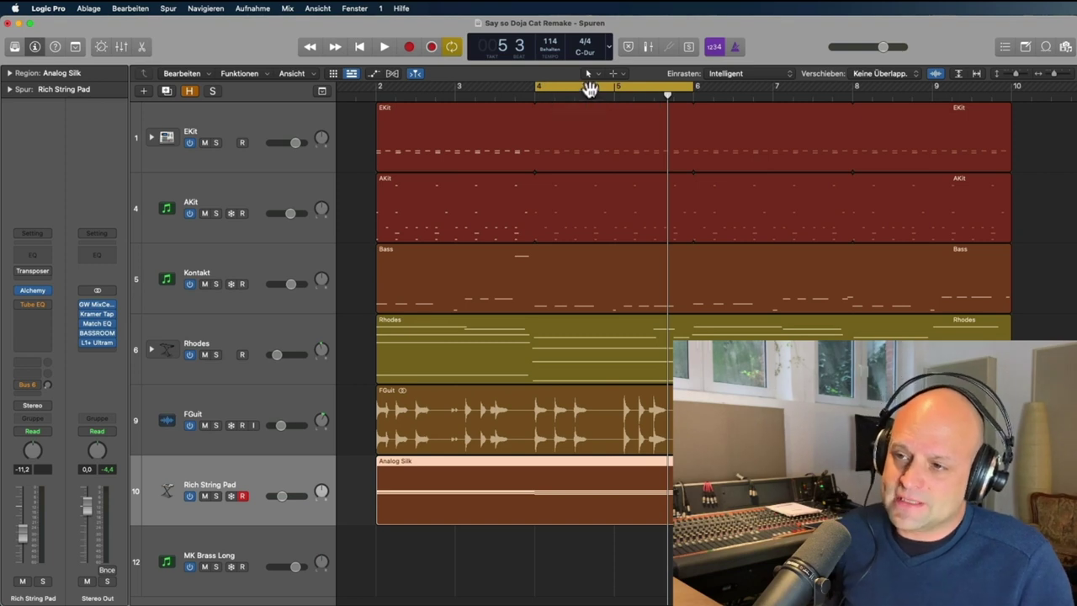
left_click(534, 97)
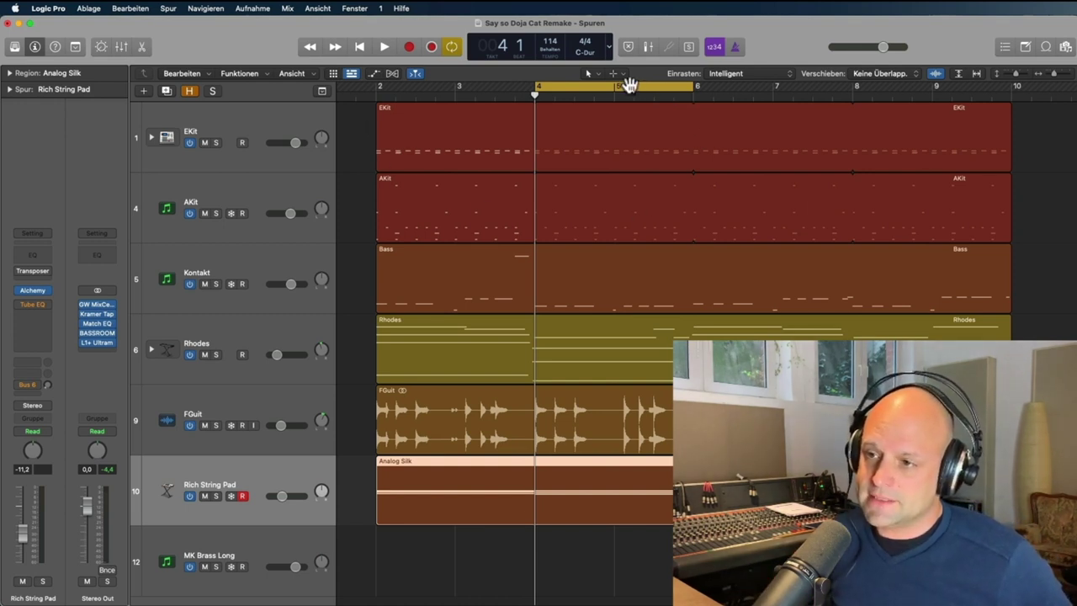
left_click(627, 86)
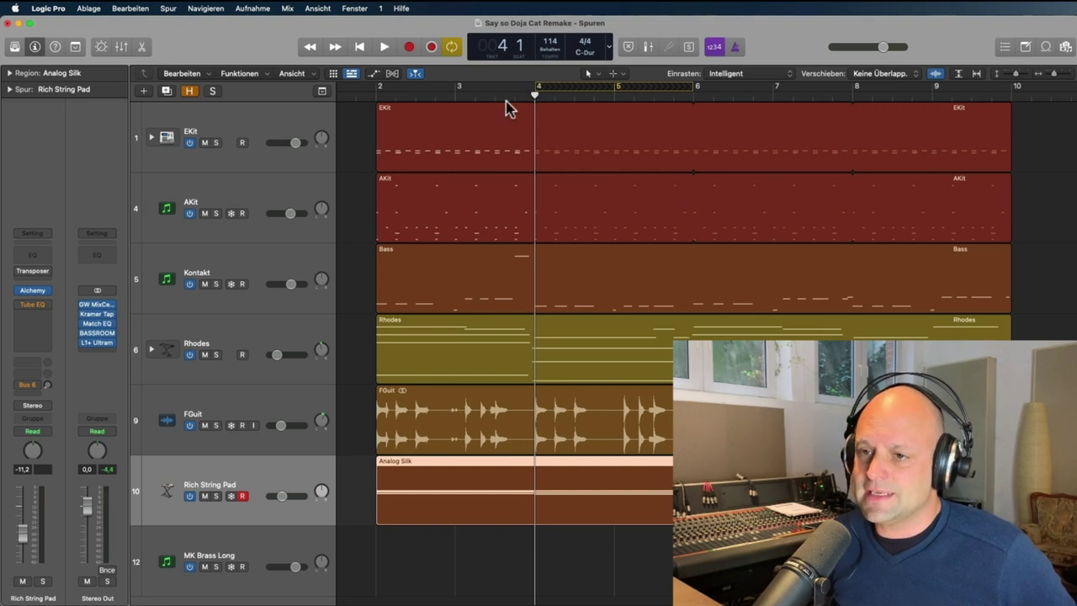
Play the arrangement from bar 2 past the skip-cycle area, and turn that area back into a normal cycle range.
left_click(373, 97)
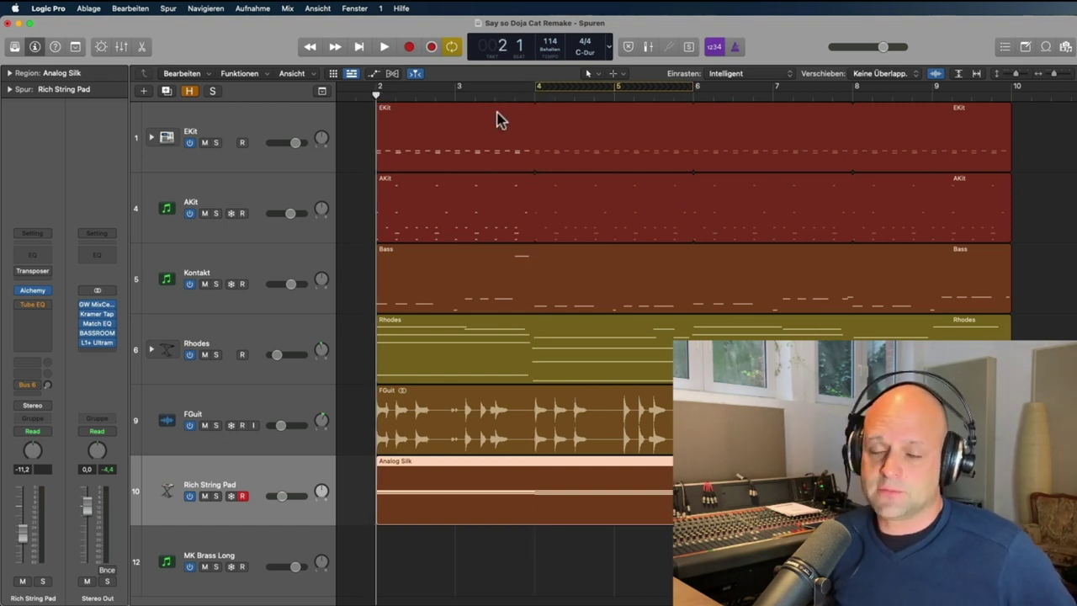
key("space")
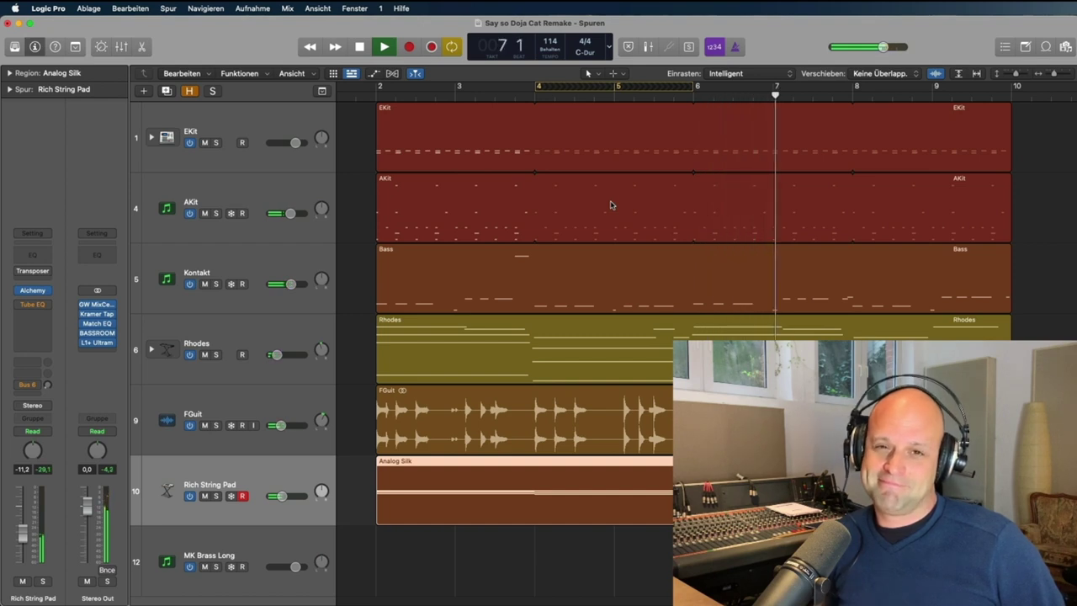
key("space")
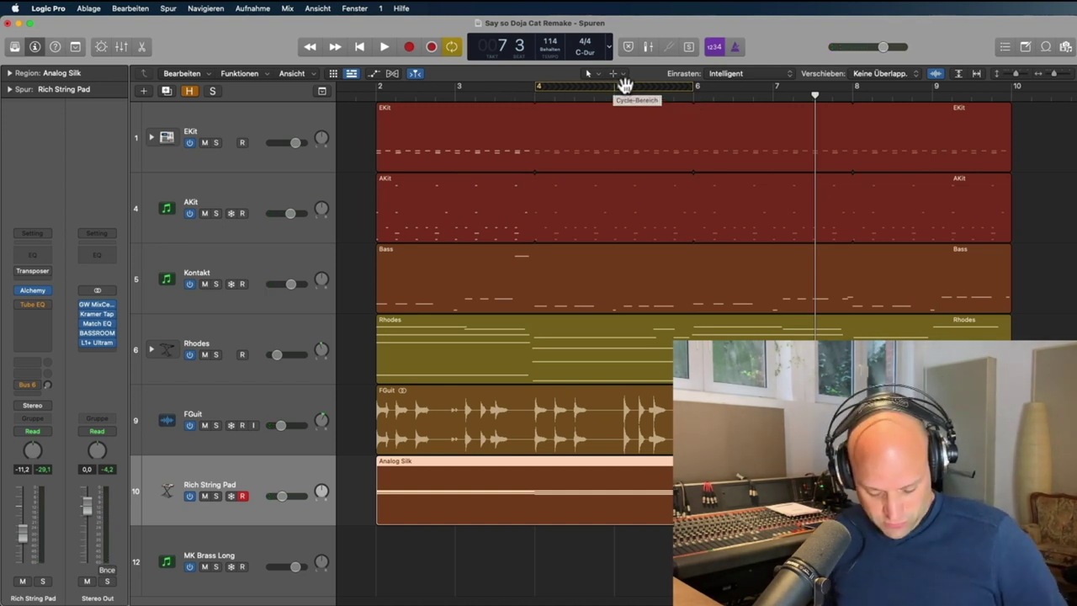
left_click(624, 84)
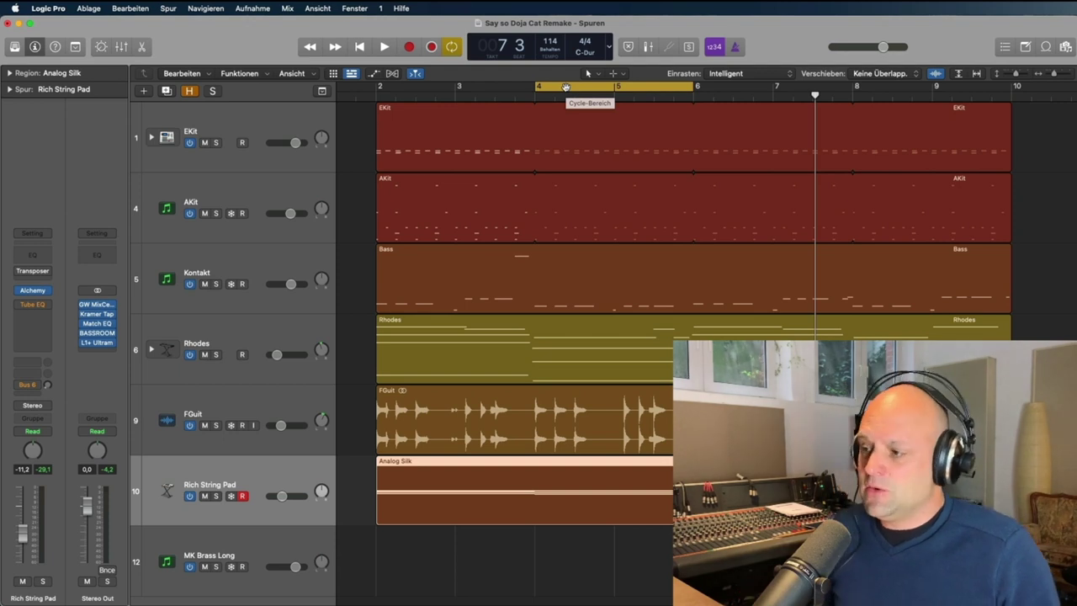
With the Rhodes track selected, add Low-Latency-Modus to the control bar and switch the mode off.
left_click(300, 337)
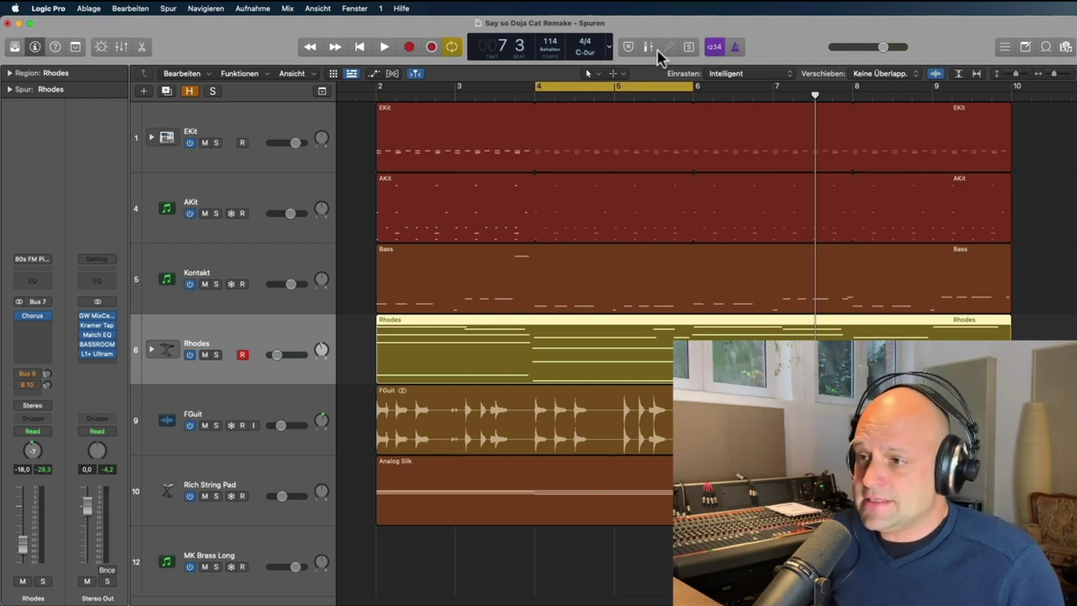
right_click(790, 42)
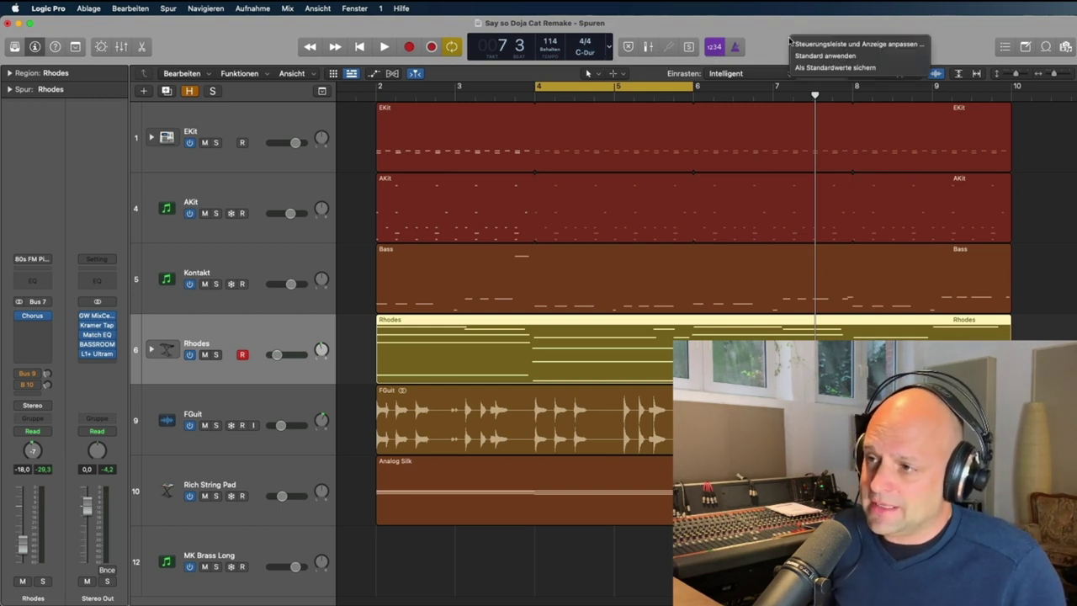
left_click(847, 46)
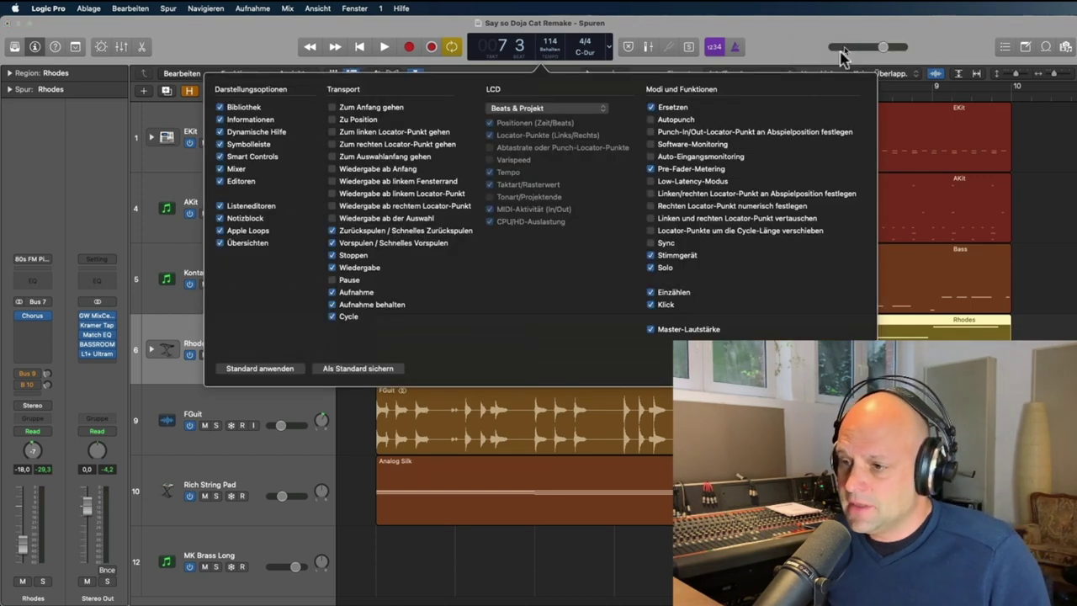
left_click(651, 182)
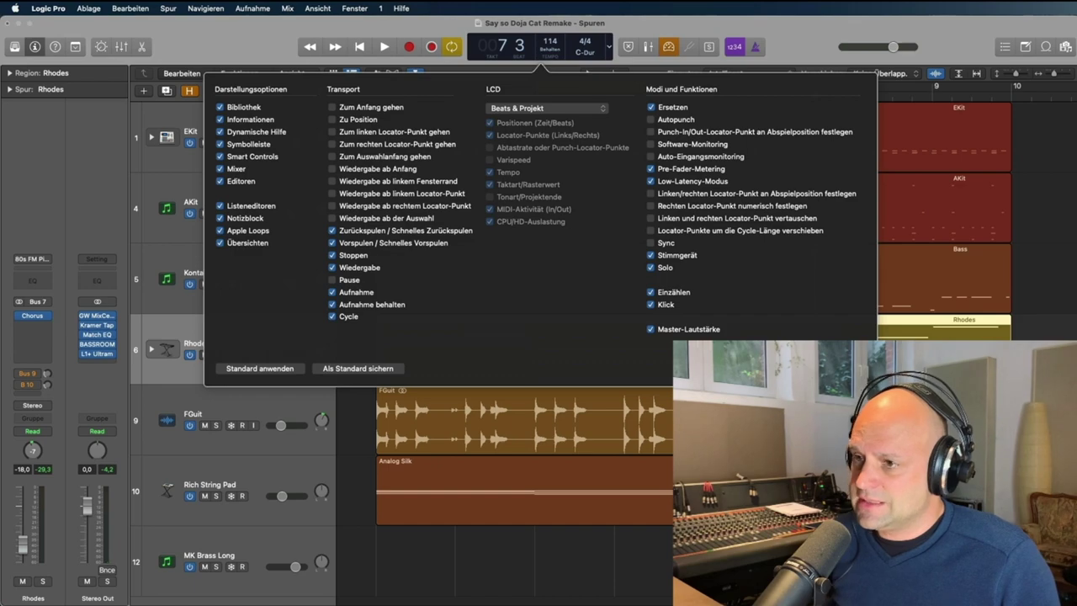
left_click(714, 67)
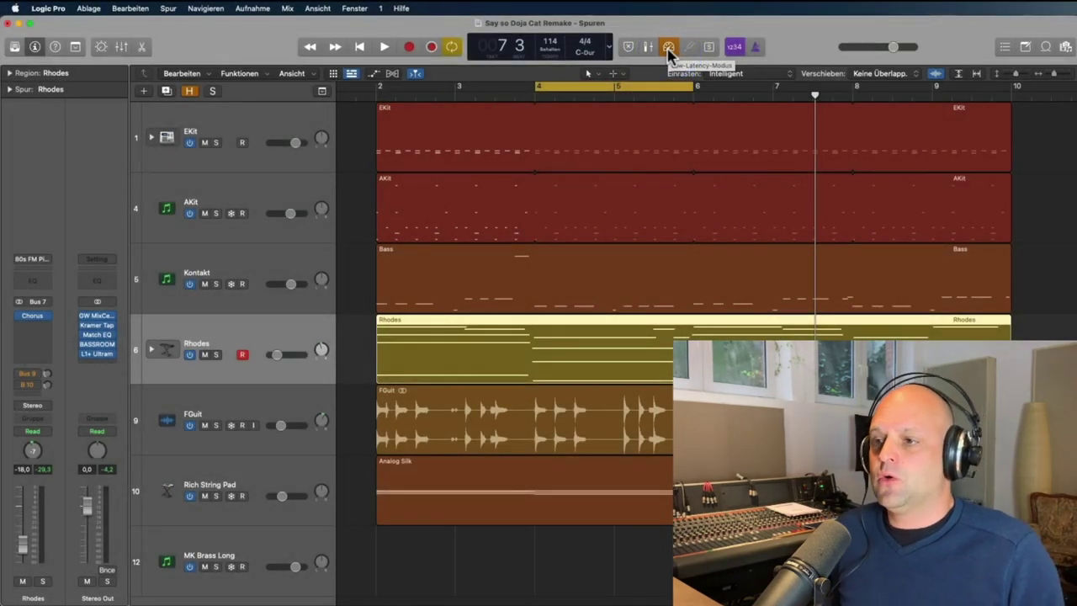
left_click(668, 48)
left_click(668, 48)
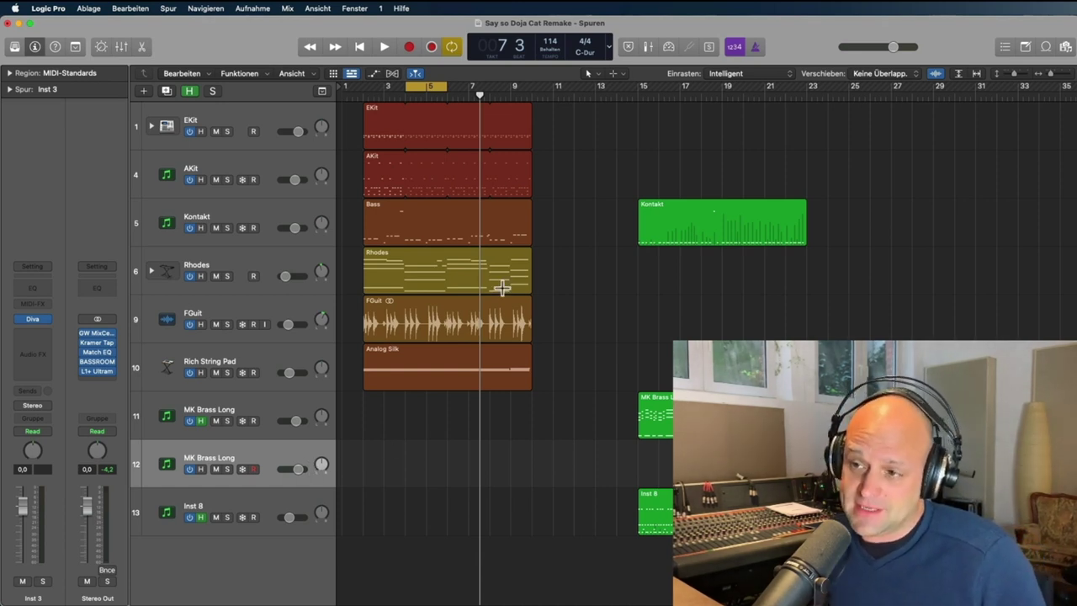
Move the playhead to bar 15 and expand the region parameters to show the classic and intelligent quantization types.
left_click(630, 97)
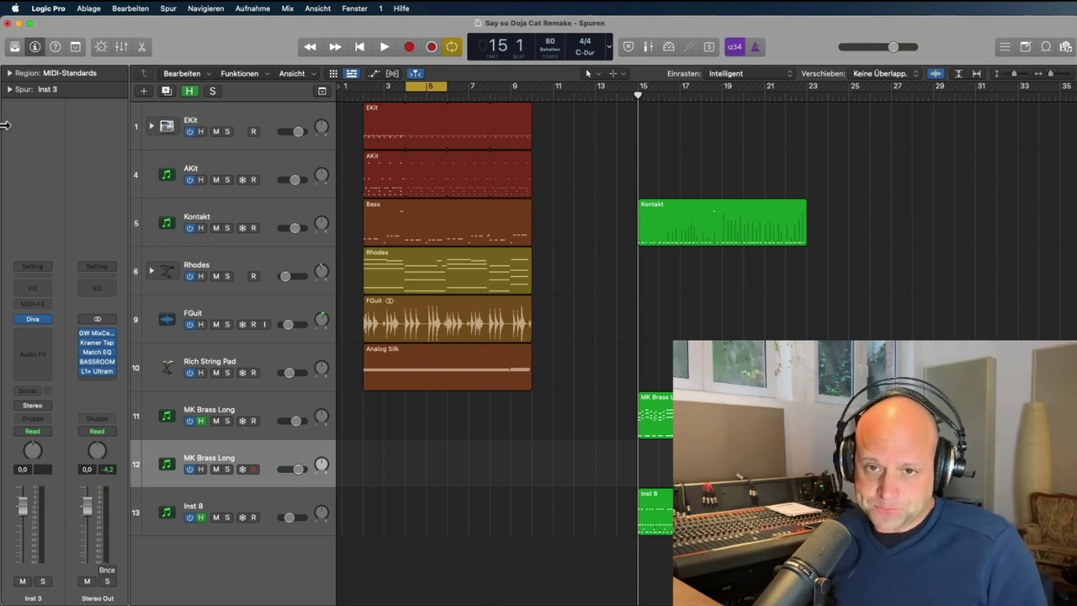
left_click(50, 72)
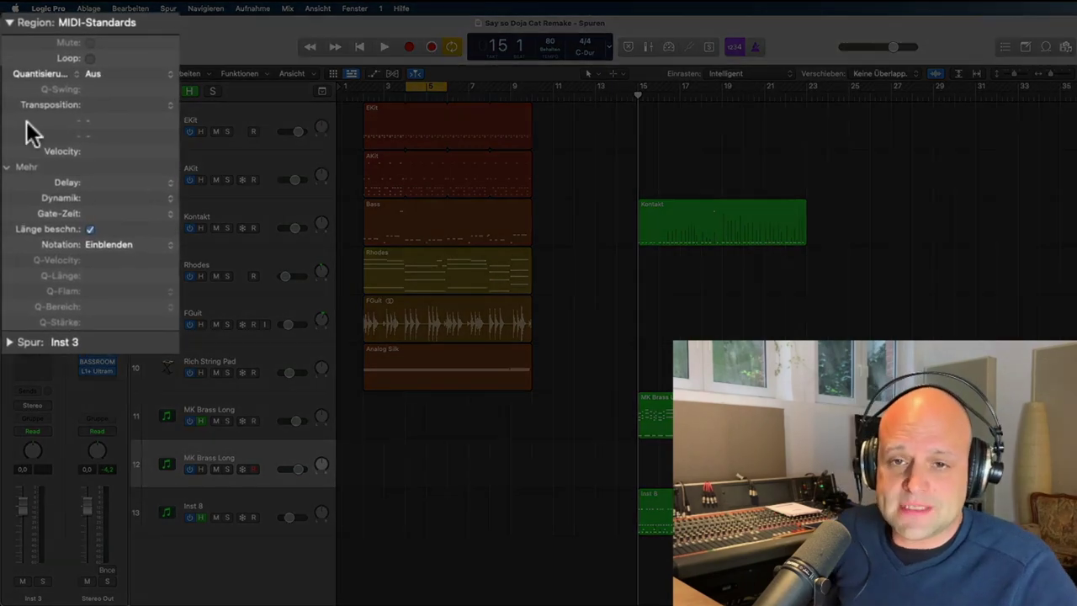
left_click(79, 66)
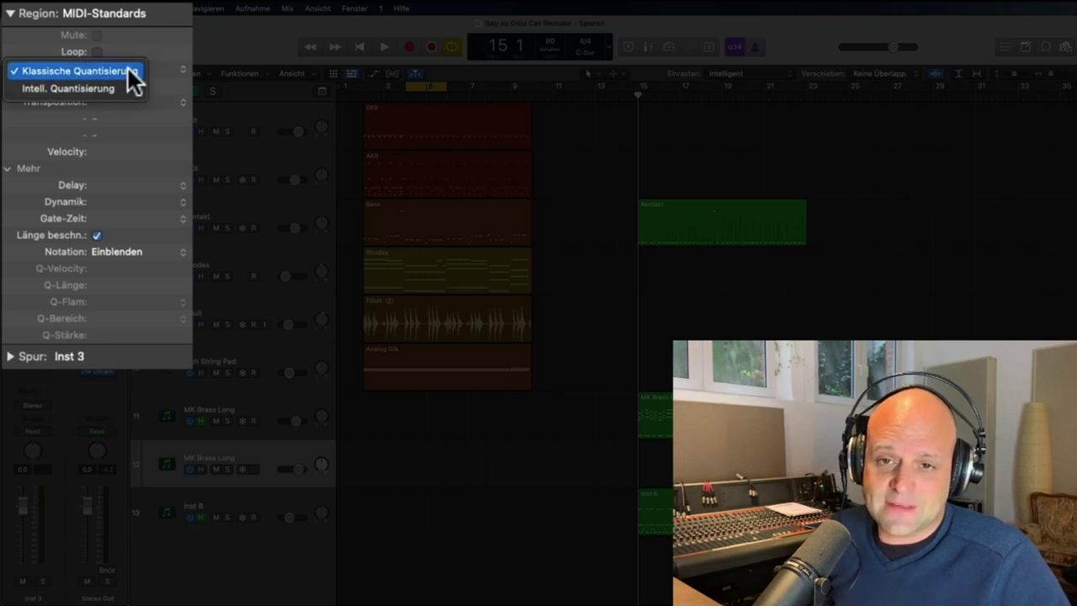
left_click(154, 66)
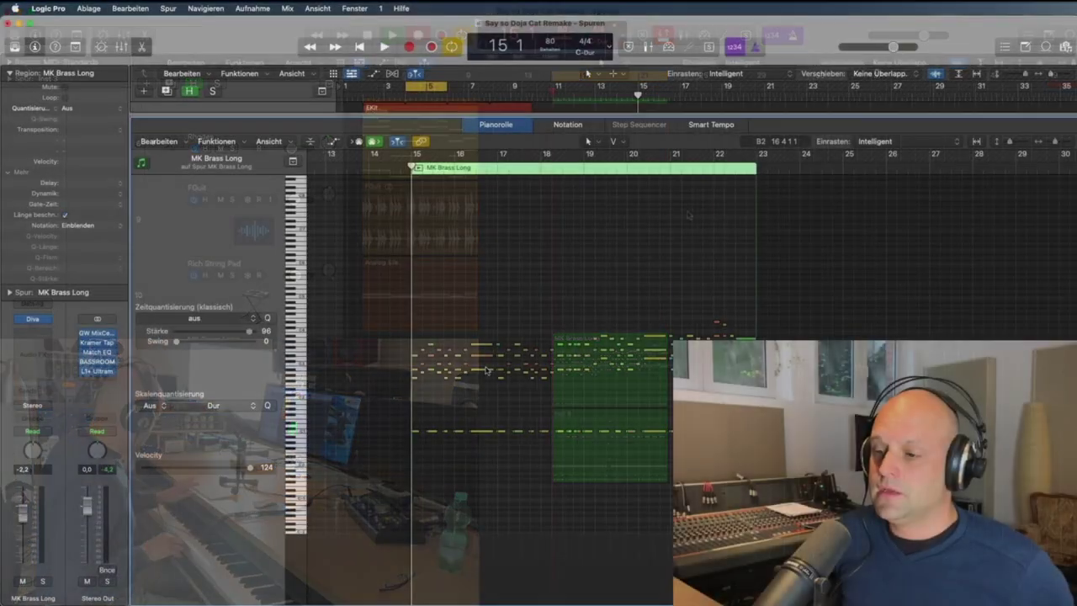
Examine the timing and lengths of the MK Brass Long notes from bar 15 to bar 20 in the Piano Roll.
left_click(484, 370, "ctrl+alt")
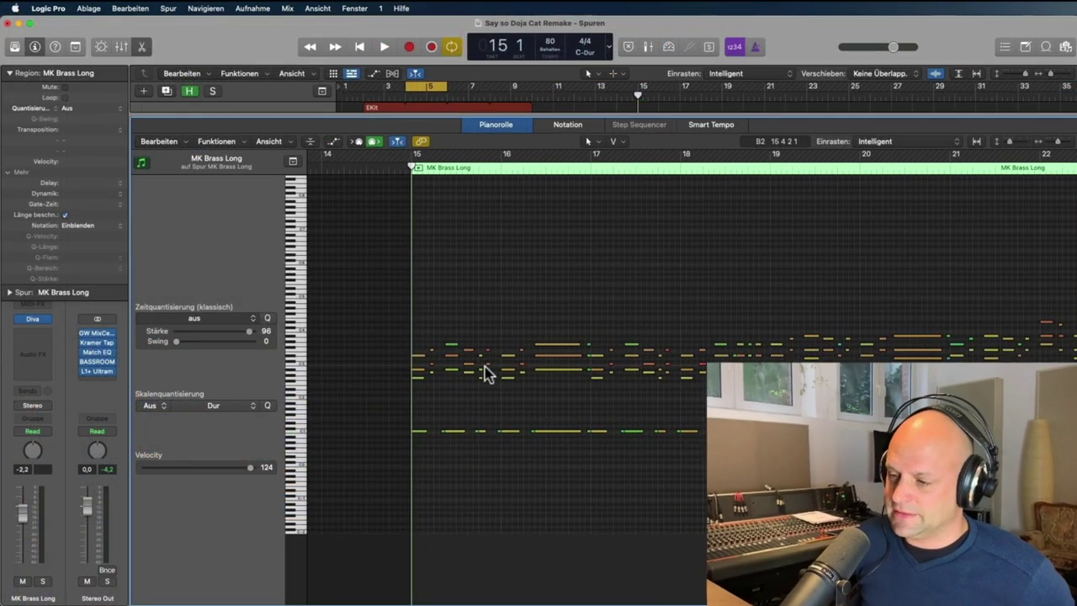
scroll(485, 373, "right", 3)
scroll(486, 370, "up", 5)
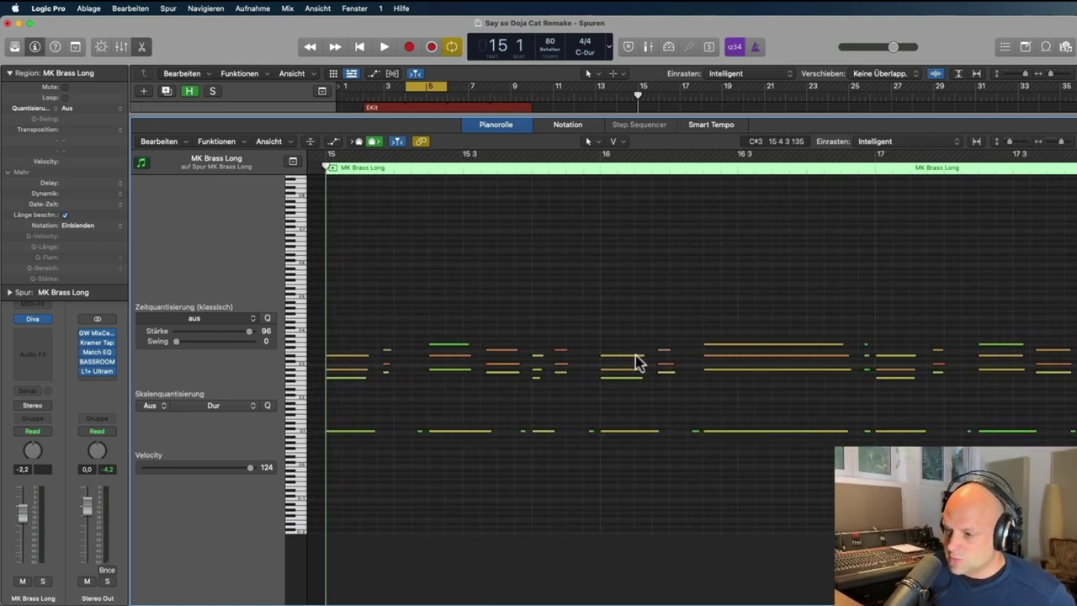
scroll(687, 378, "right", 3)
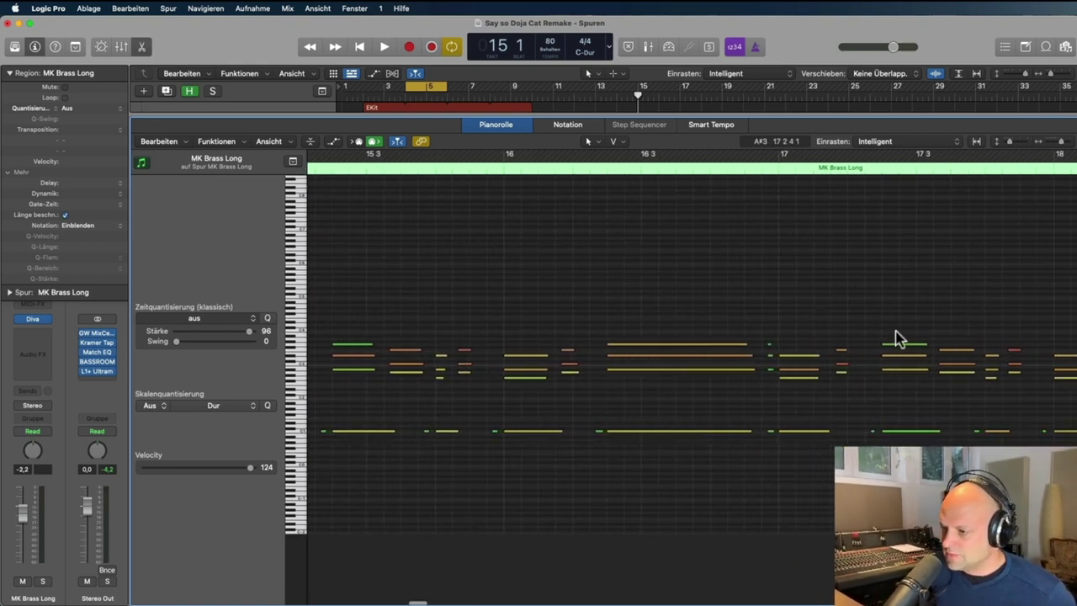
scroll(888, 368, "up", 4)
scroll(884, 370, "right", 3)
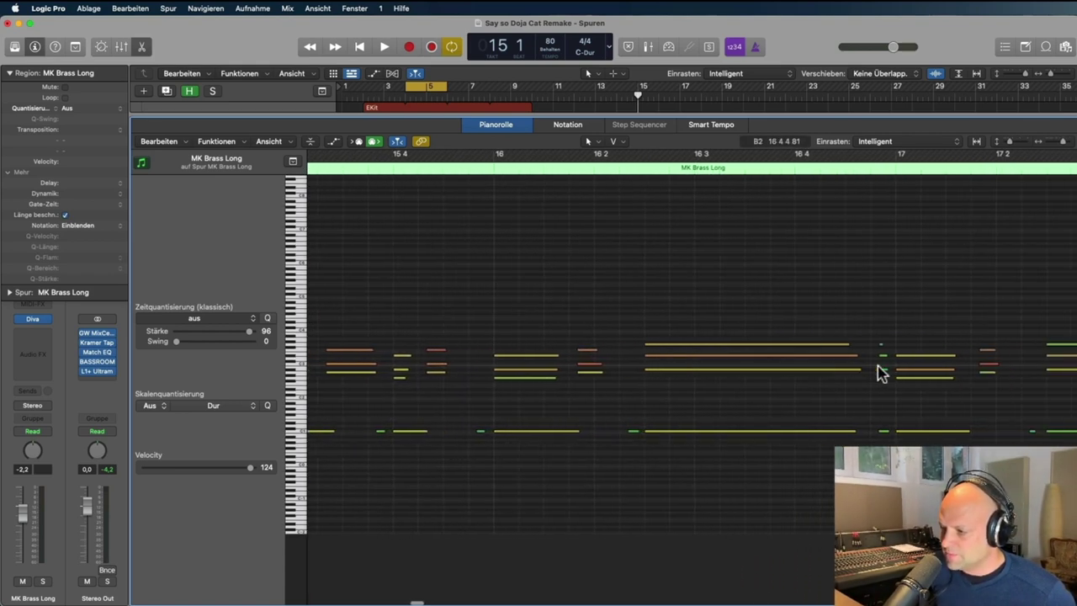
scroll(878, 373, "right", 6)
scroll(870, 368, "down", 1)
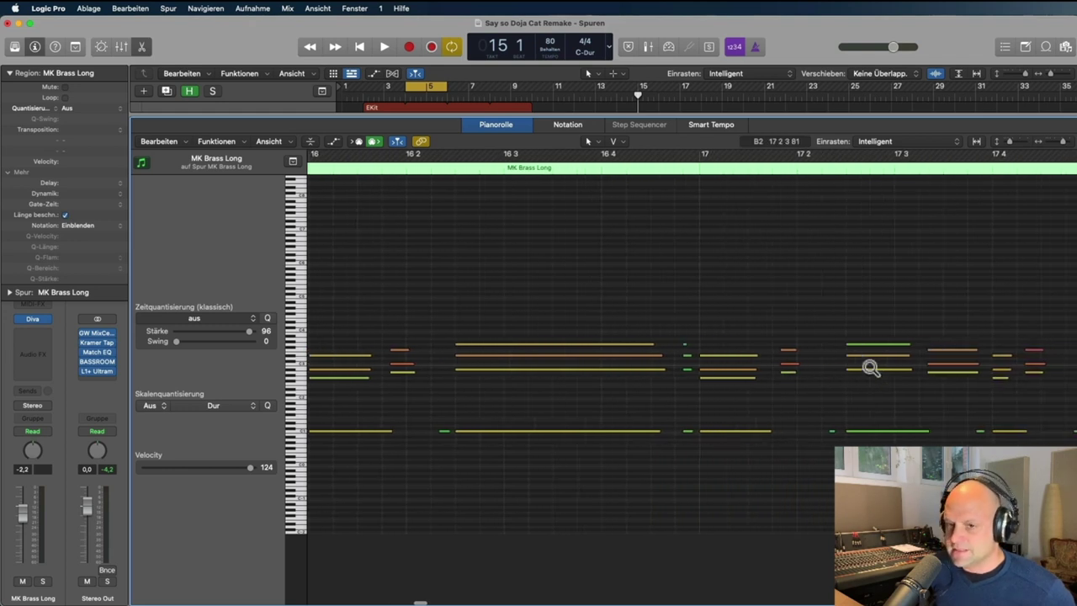
scroll(870, 367, "down", 3)
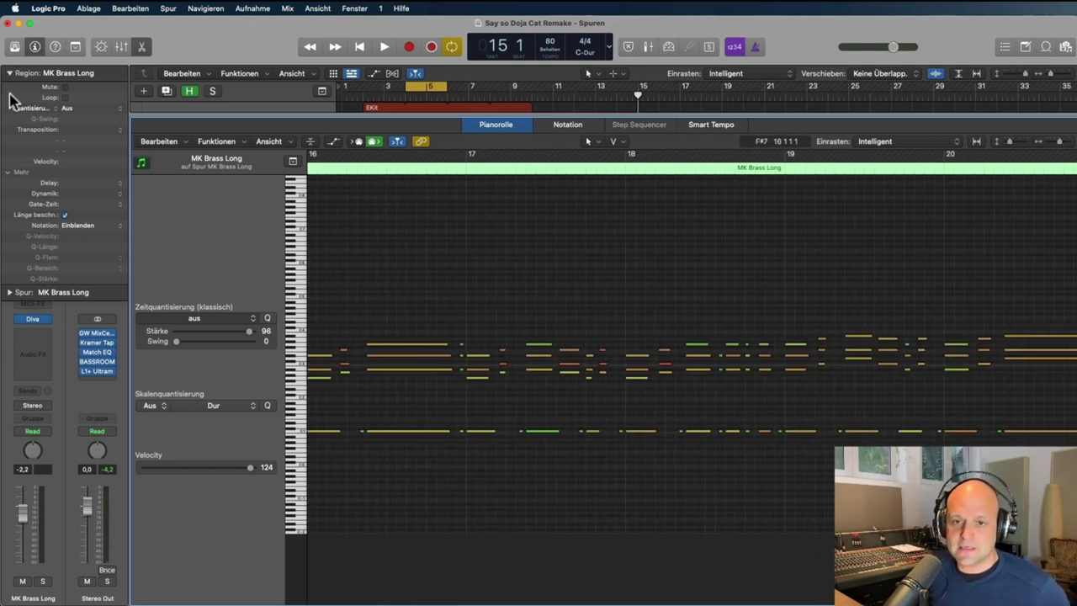
Switch the MK Brass Long region to intelligent quantization, then place the playhead at bar 17 beat 3 and close the Piano Roll.
left_click(59, 109)
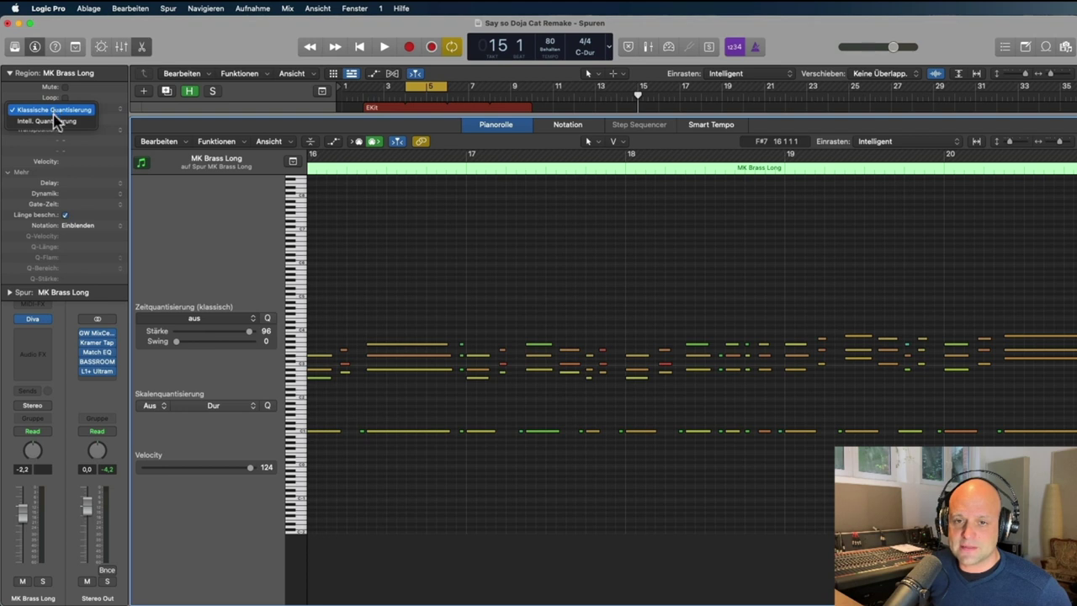
left_click(54, 120)
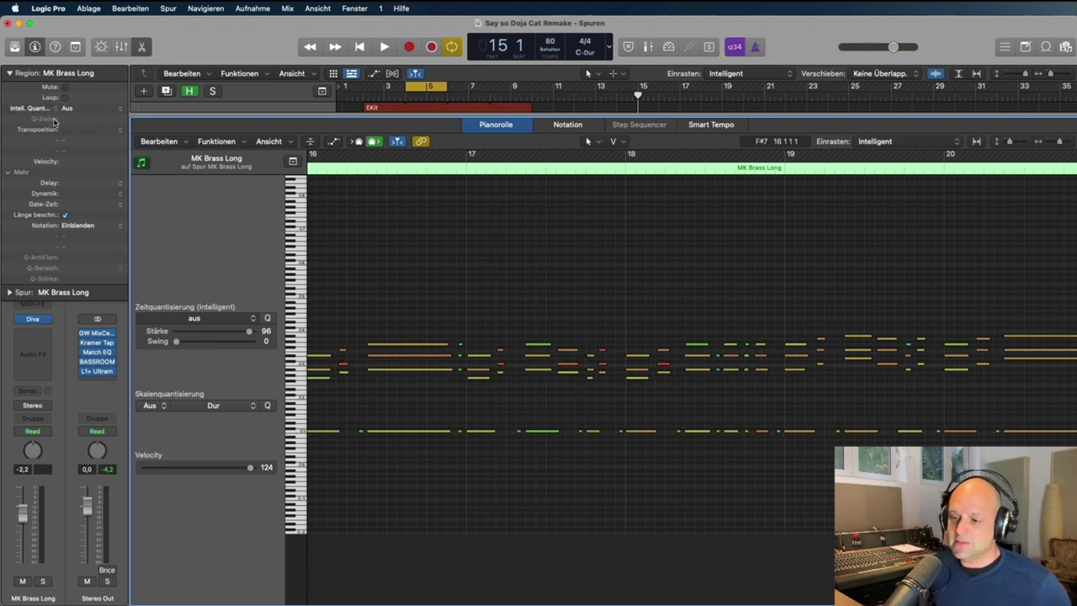
left_click_drag(505, 324, 636, 465)
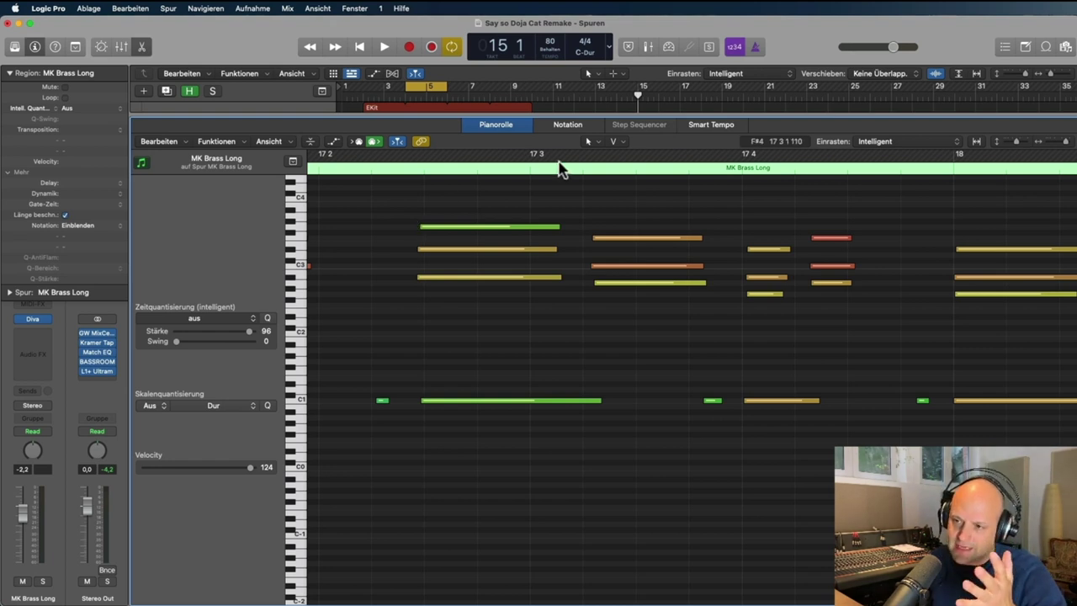
left_click(585, 170)
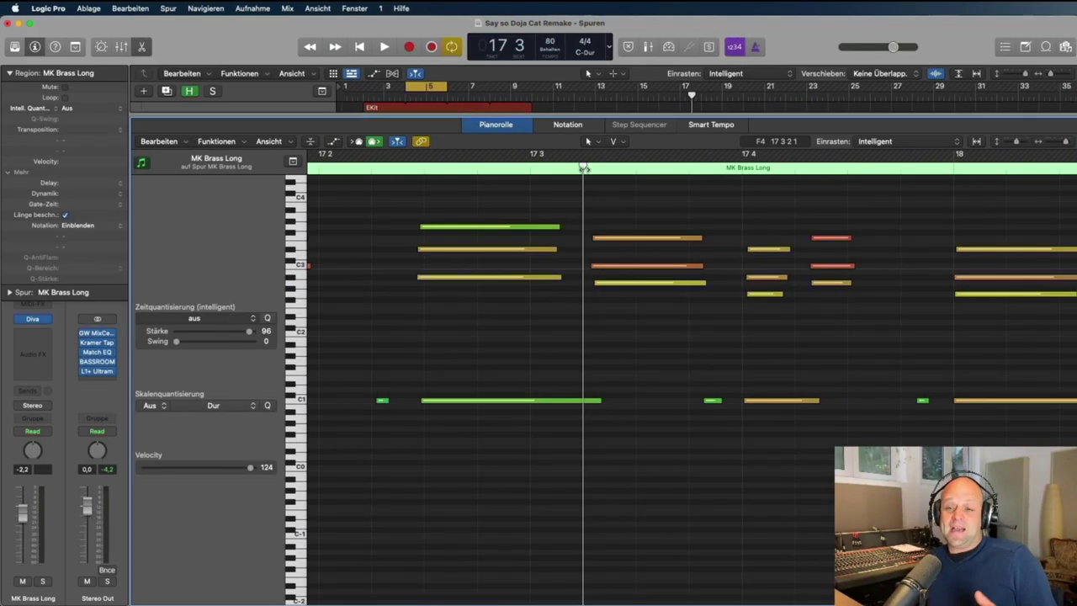
key("e")
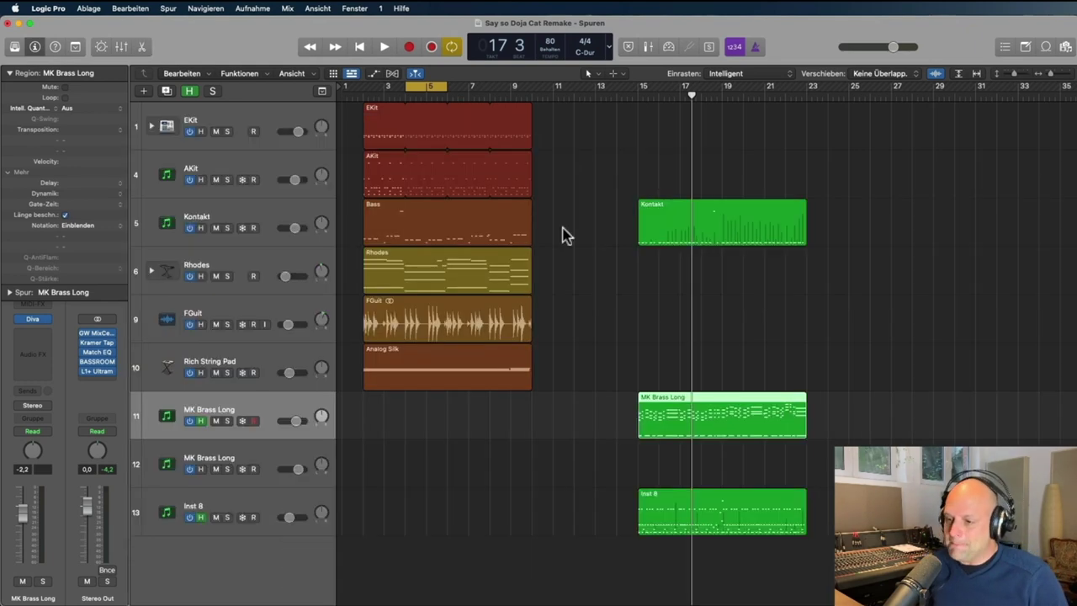
Select the Inst 8 track and open its MIDI region in the Piano Roll.
left_click(293, 505)
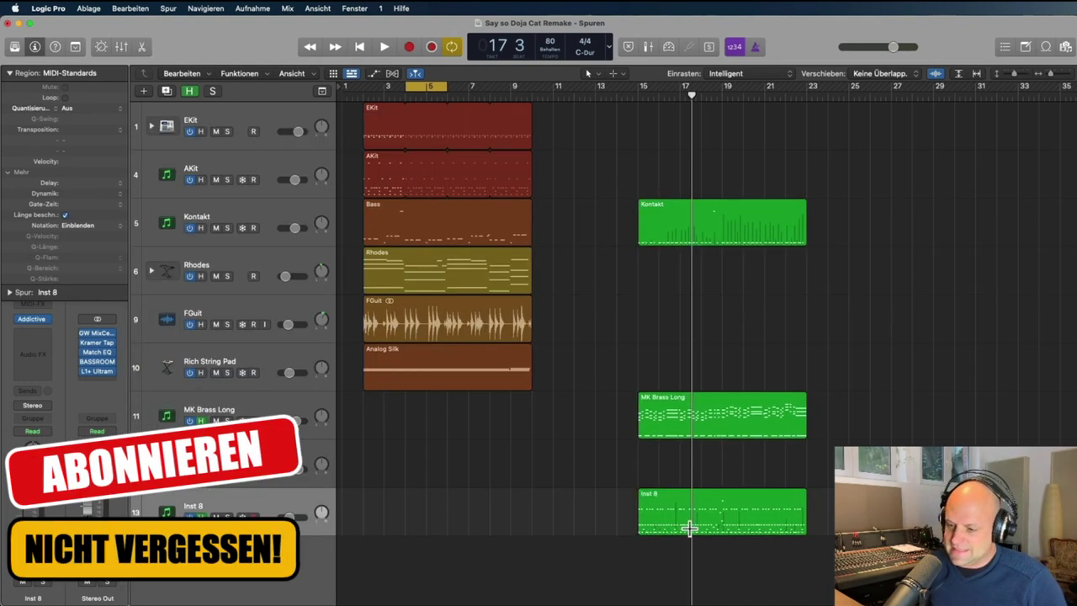
left_click(734, 515)
double_click(733, 503)
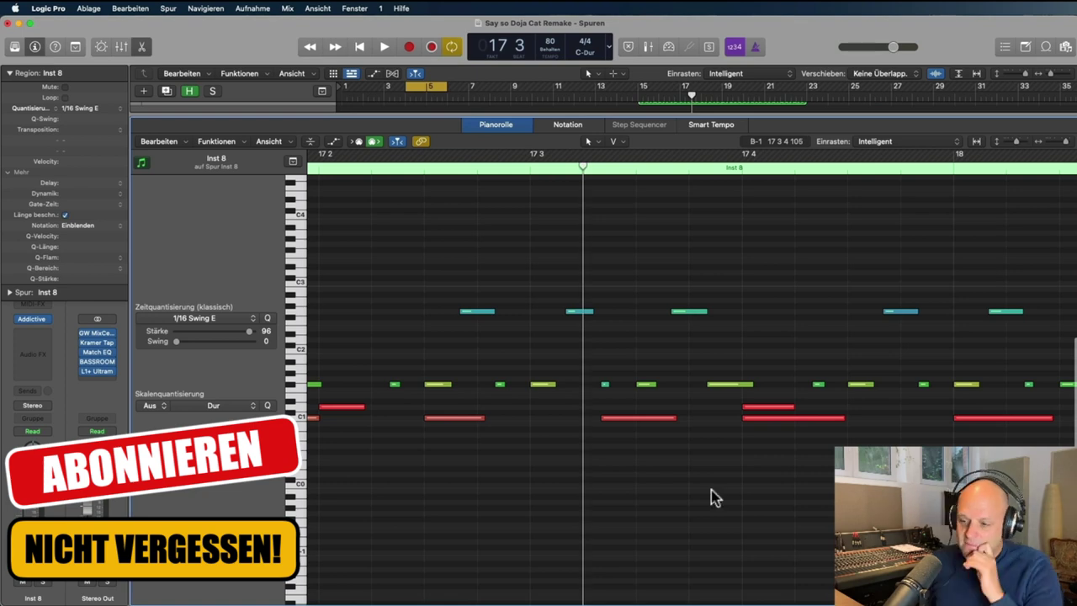
Examine the differing note lengths and velocities of the Inst 8 drum region between bars 15 and 23.
scroll(704, 475, "down", 10)
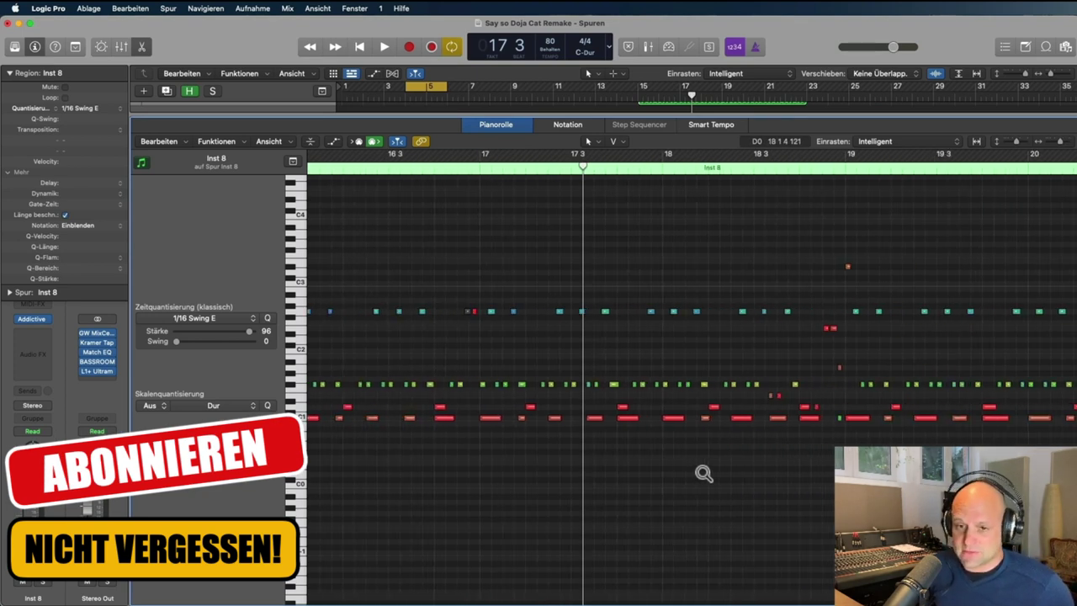
scroll(704, 474, "up", 8)
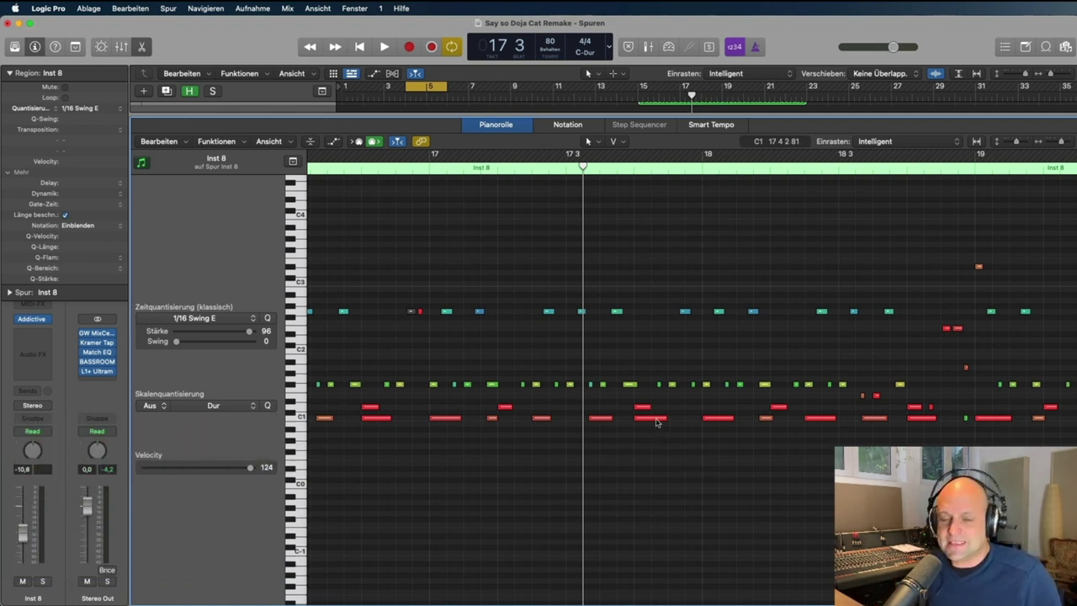
mouse_move(657, 423)
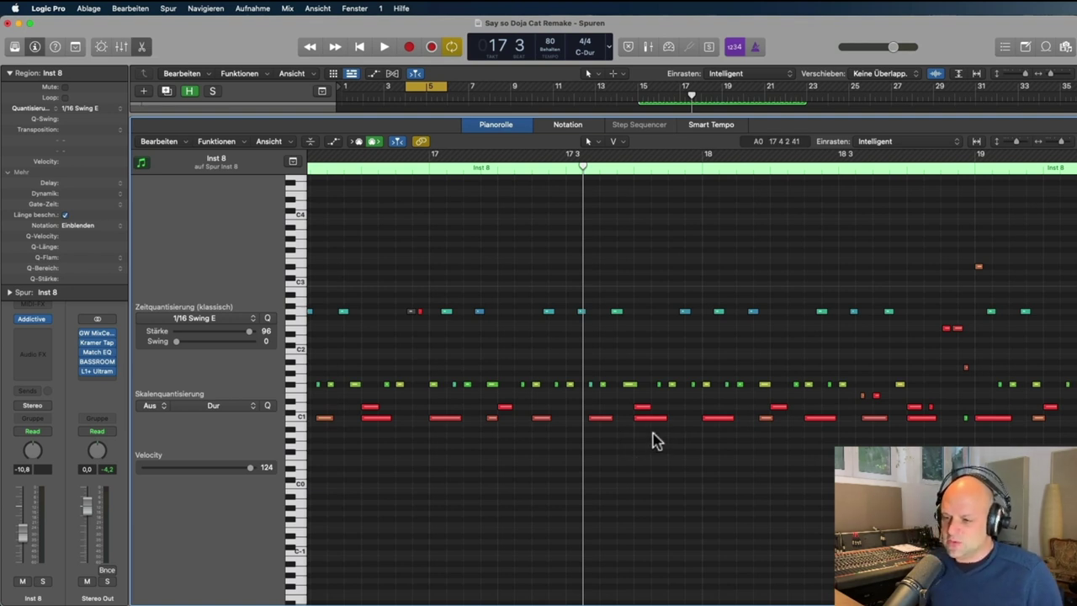
scroll(651, 440, "right", 2)
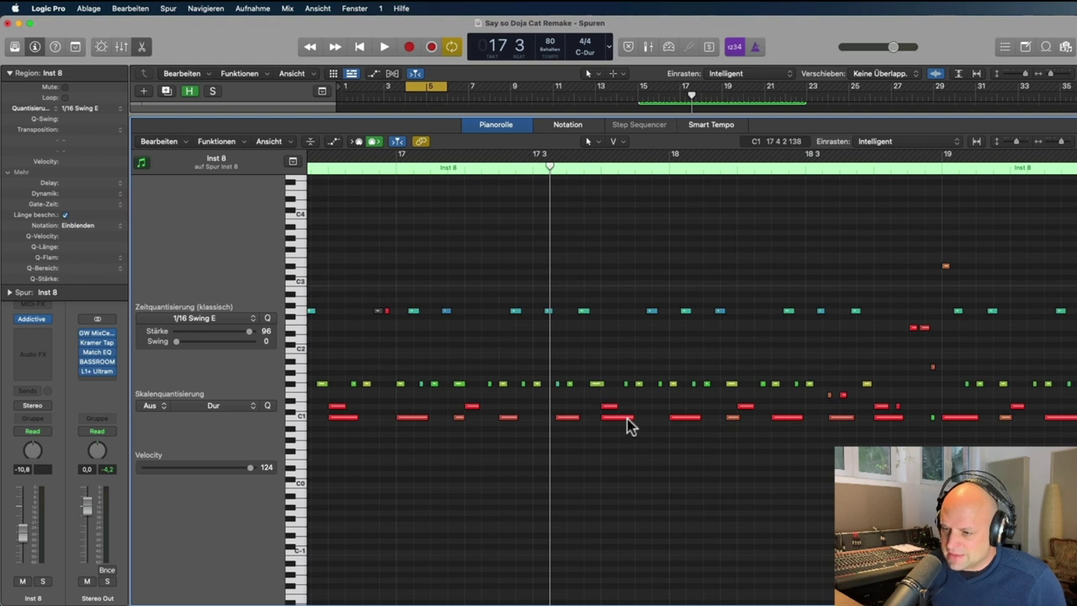
scroll(764, 388, "right", 5)
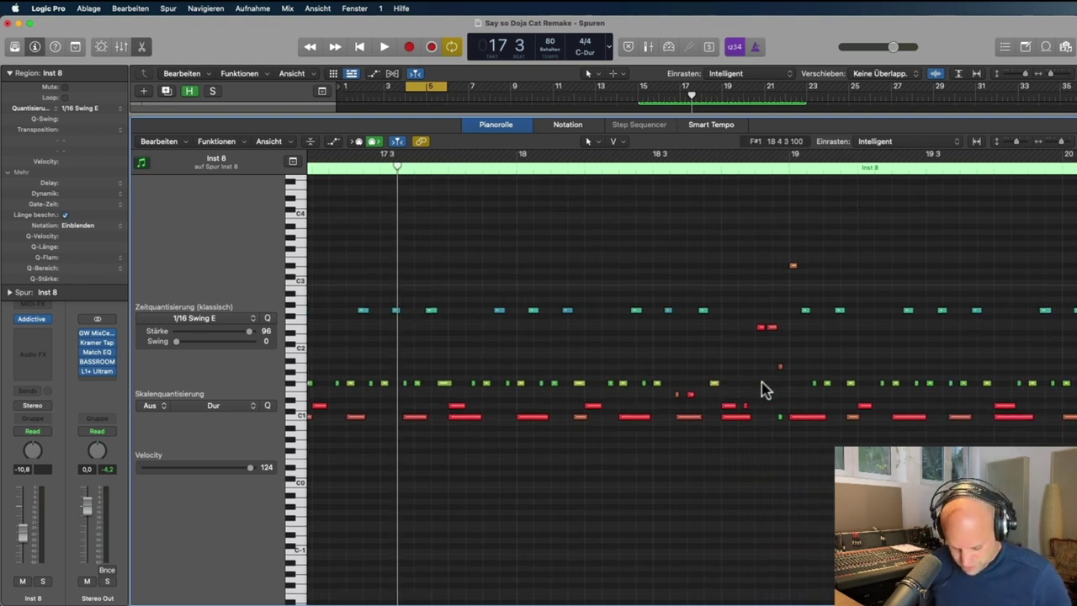
scroll(753, 385, "down", 5)
scroll(754, 388, "down", 3)
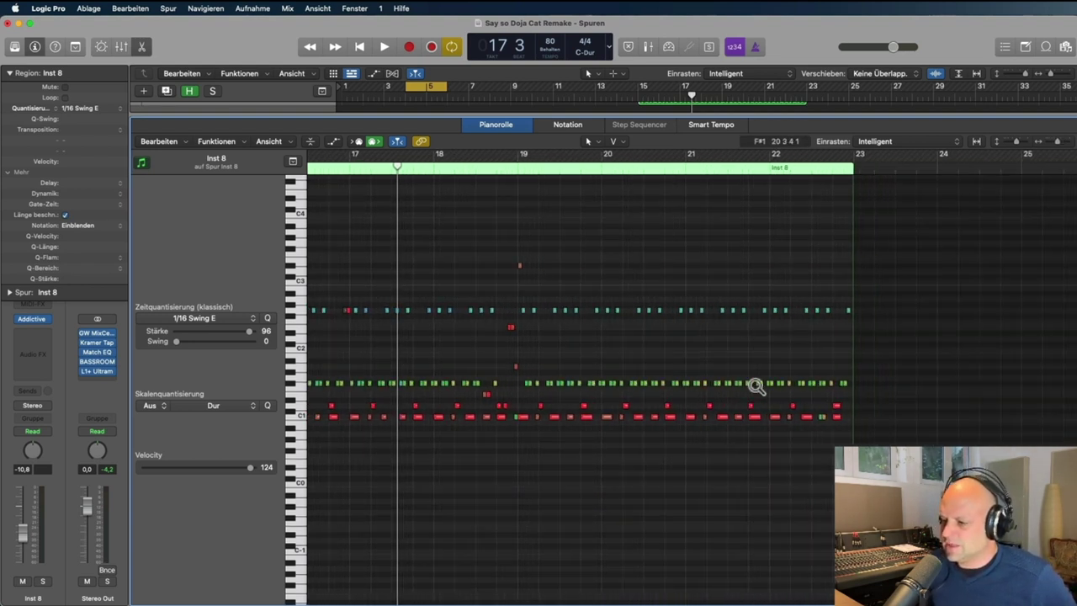
scroll(749, 392, "left", 4)
scroll(748, 394, "left", 1)
scroll(747, 390, "right", 3)
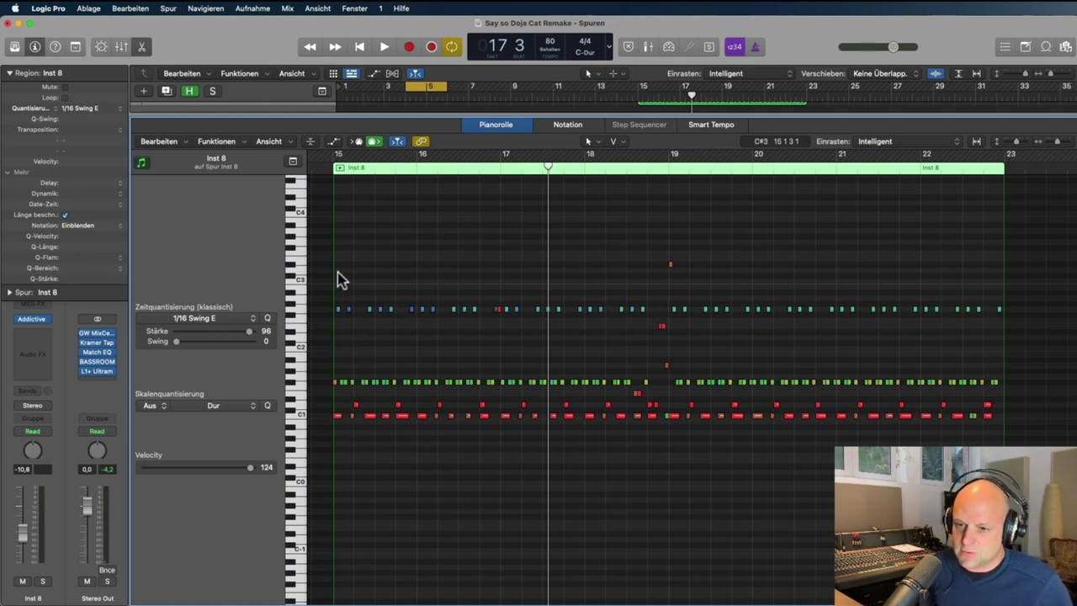
Select all notes in the Inst 8 region and shorten them together to one uniform, short length.
left_click_drag(322, 227, 1009, 497)
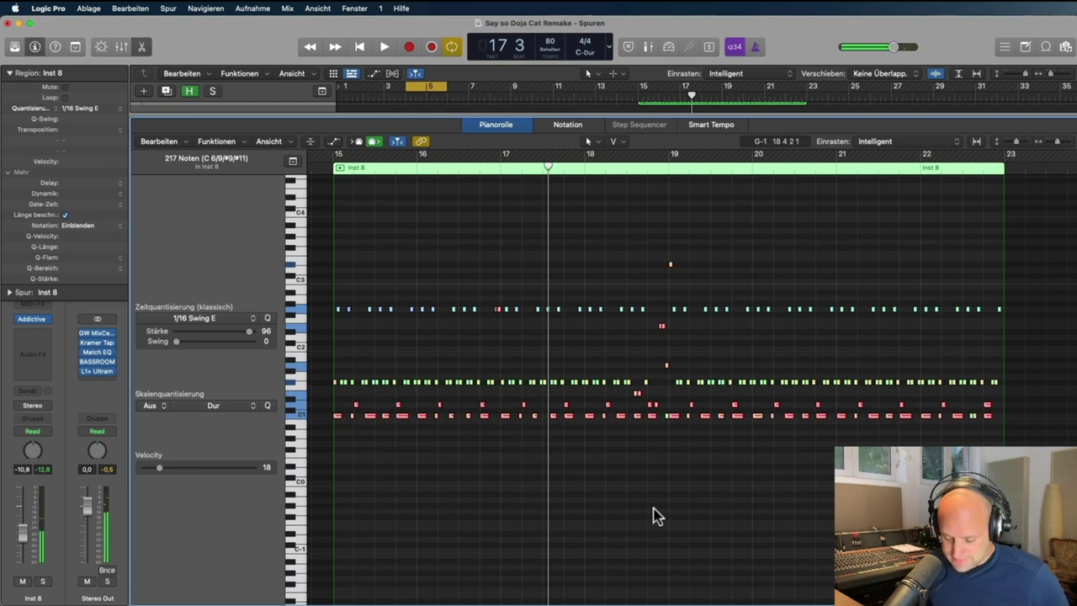
scroll(655, 511, "up", 4)
scroll(655, 511, "up", 1)
scroll(572, 498, "left", 2)
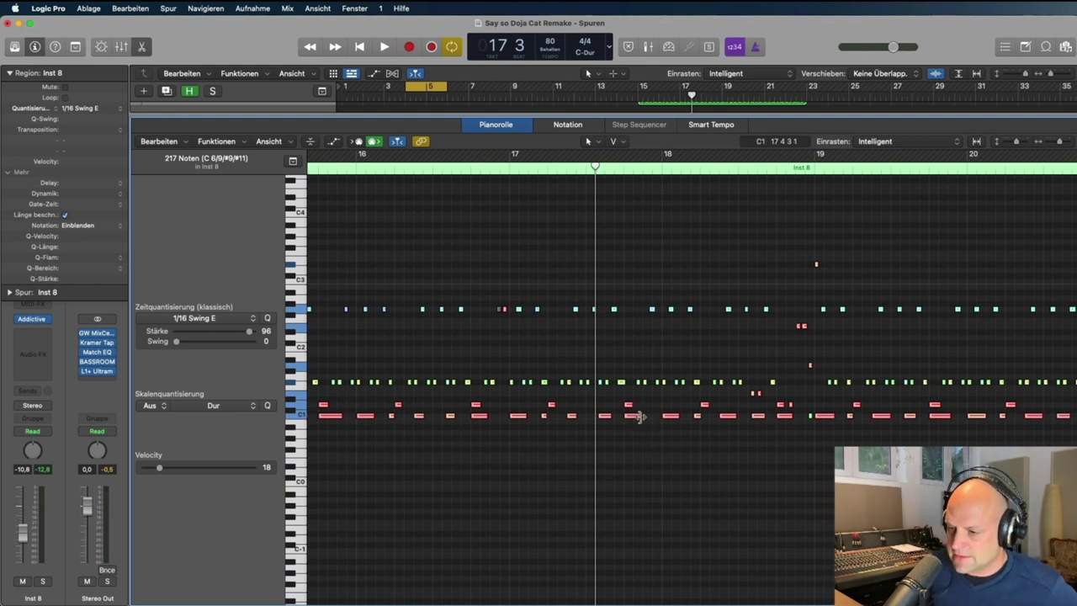
left_click_drag(639, 417, 627, 419)
scroll(629, 420, "up", 5)
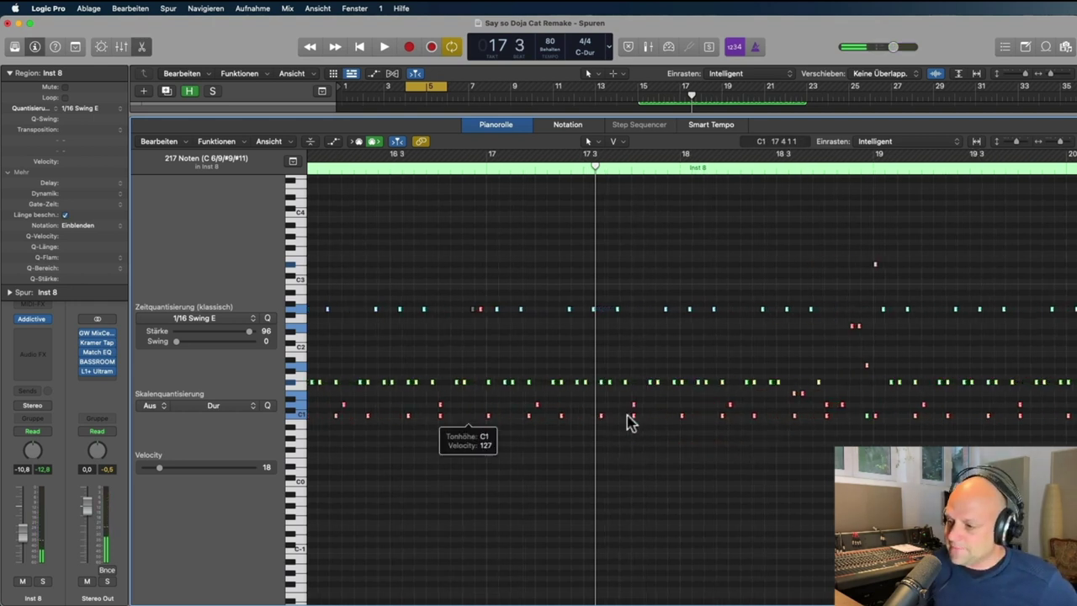
scroll(629, 418, "up", 5)
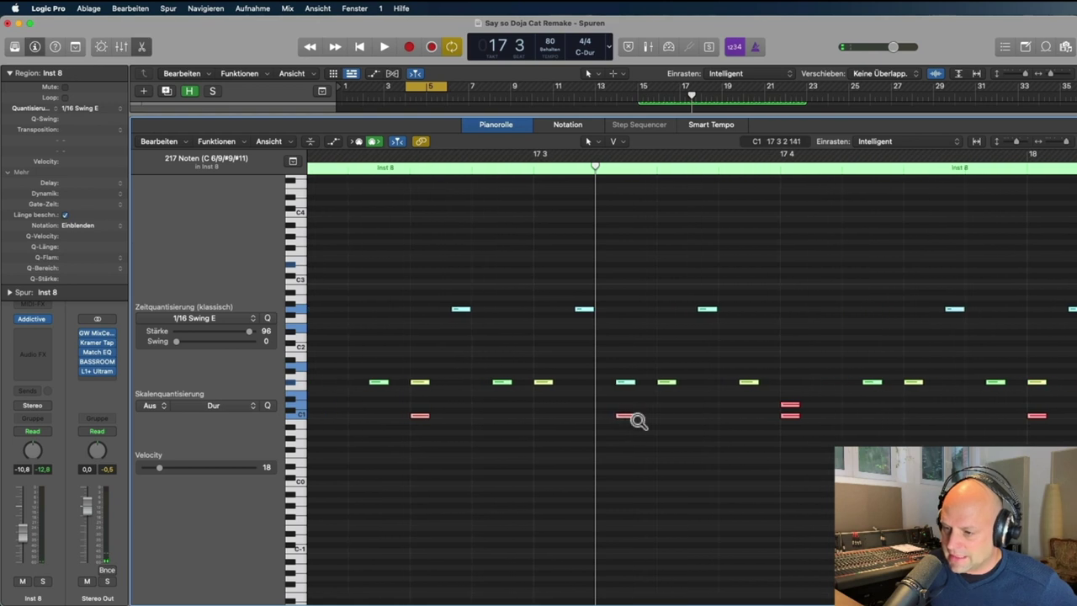
scroll(817, 416, "down", 5)
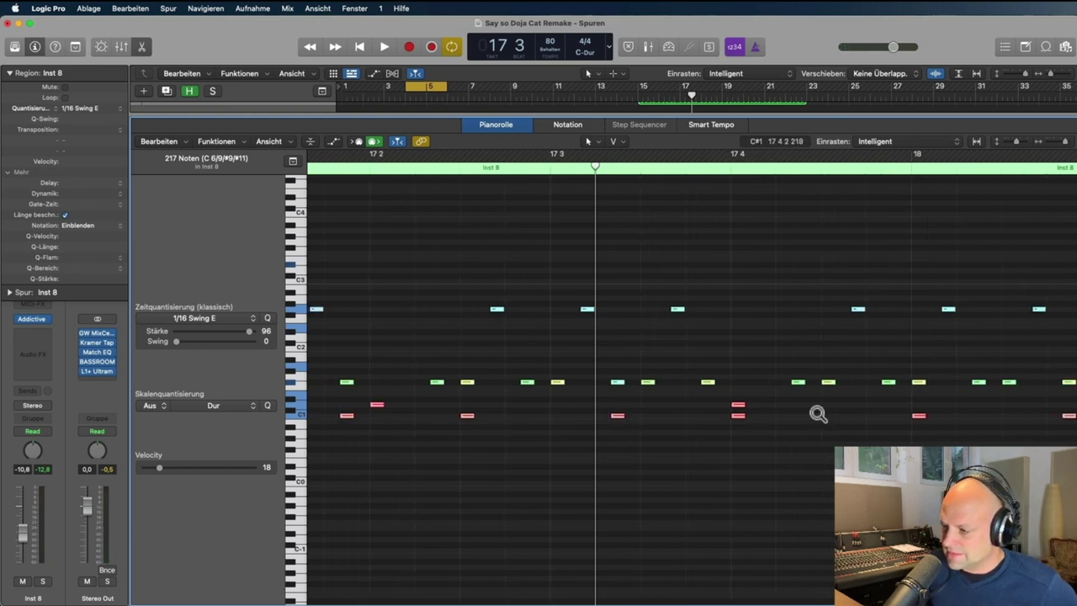
Set all selected Inst 8 notes to the same velocity of 81 and deselect them.
scroll(822, 421, "right", 10)
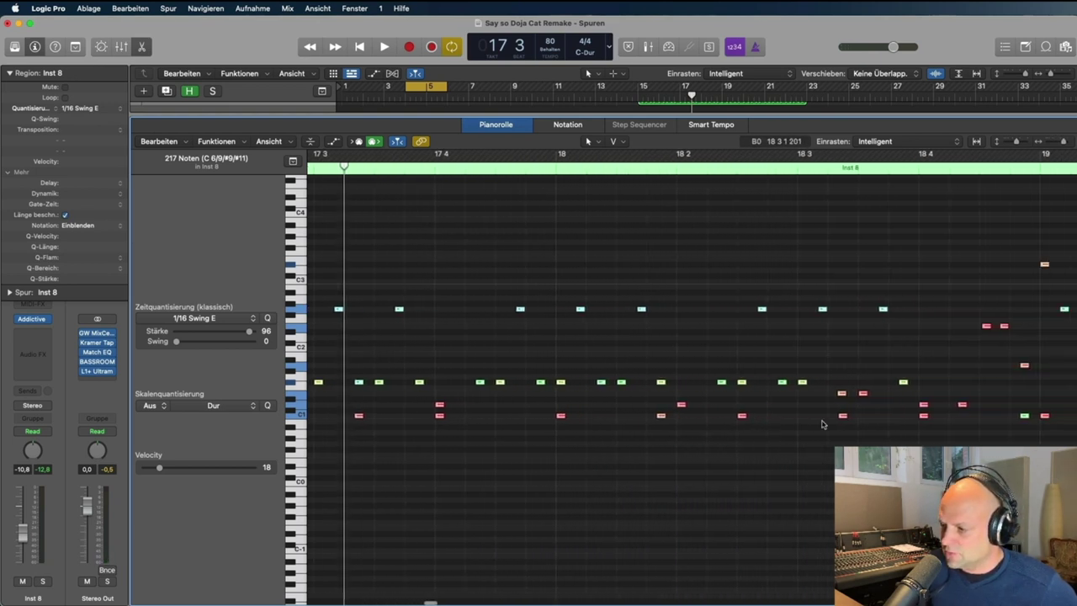
scroll(822, 421, "right", 10)
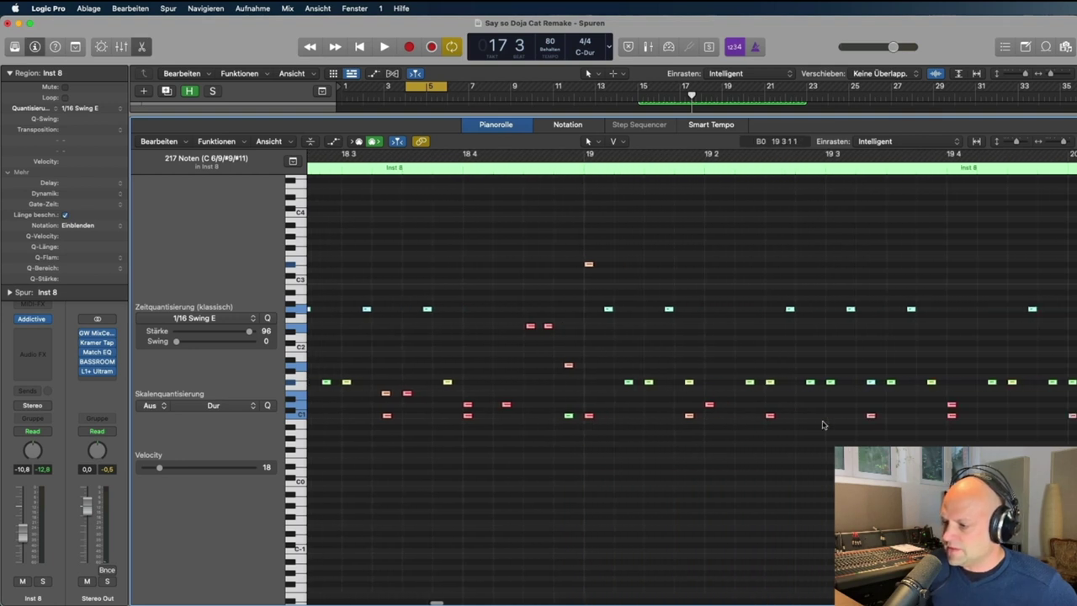
scroll(822, 427, "right", 3)
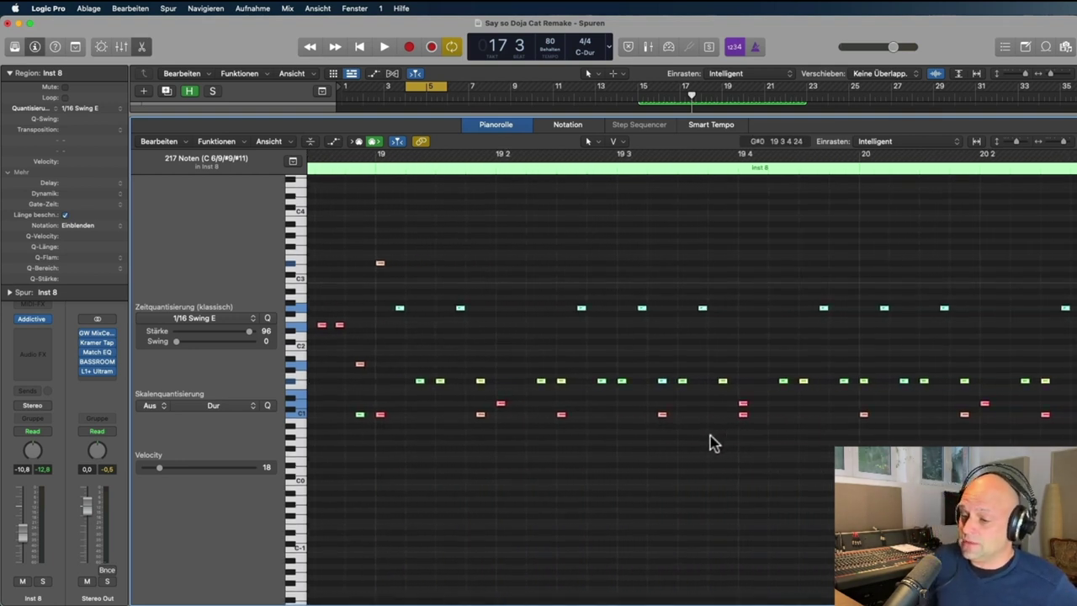
scroll(714, 438, "left", 2)
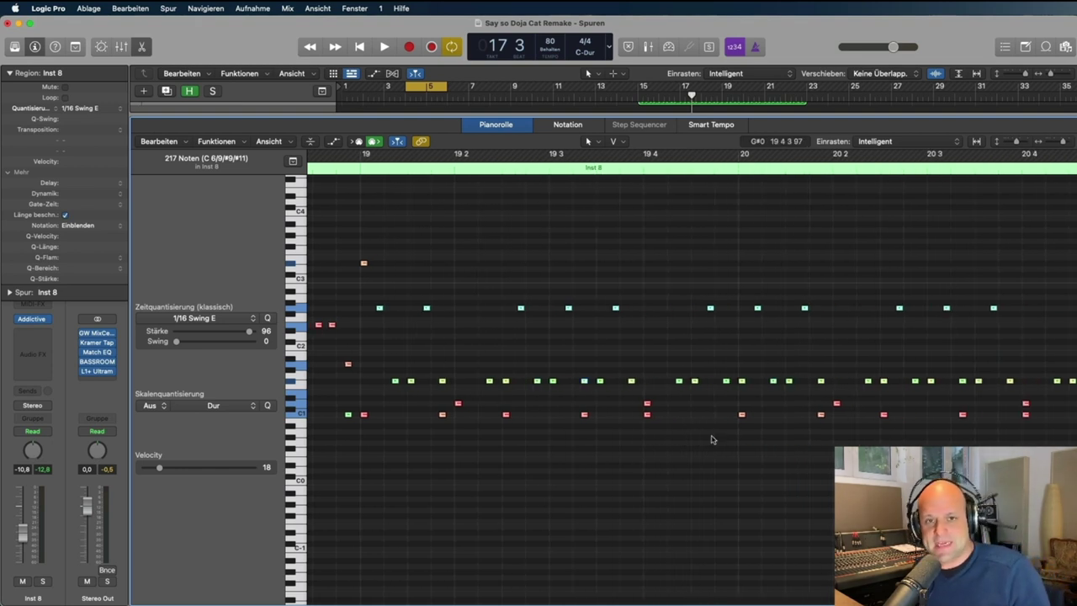
scroll(707, 443, "left", 5)
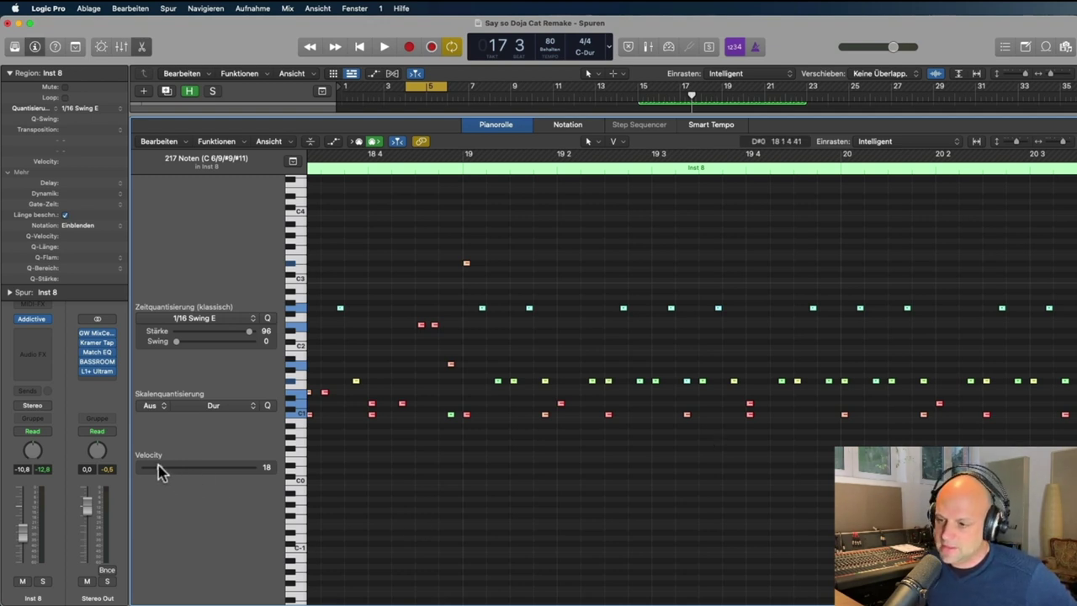
left_click_drag(158, 466, 214, 468)
left_click(691, 470)
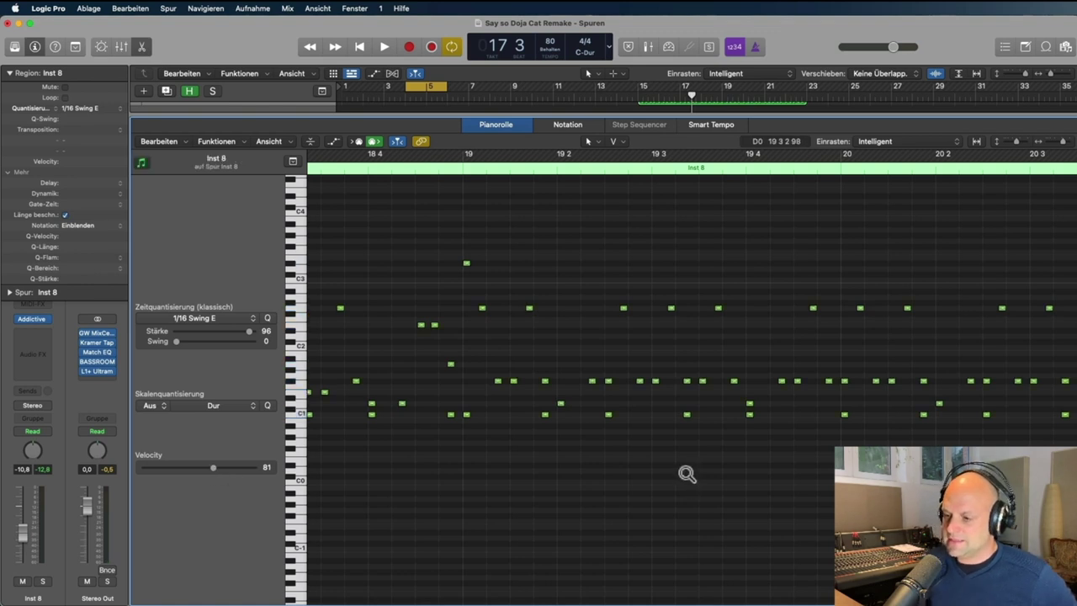
Return to the arrangement, move the playhead to bar 15 and select the second MK Brass Long track (track 12).
scroll(689, 474, "left", 3)
scroll(689, 474, "down", 2)
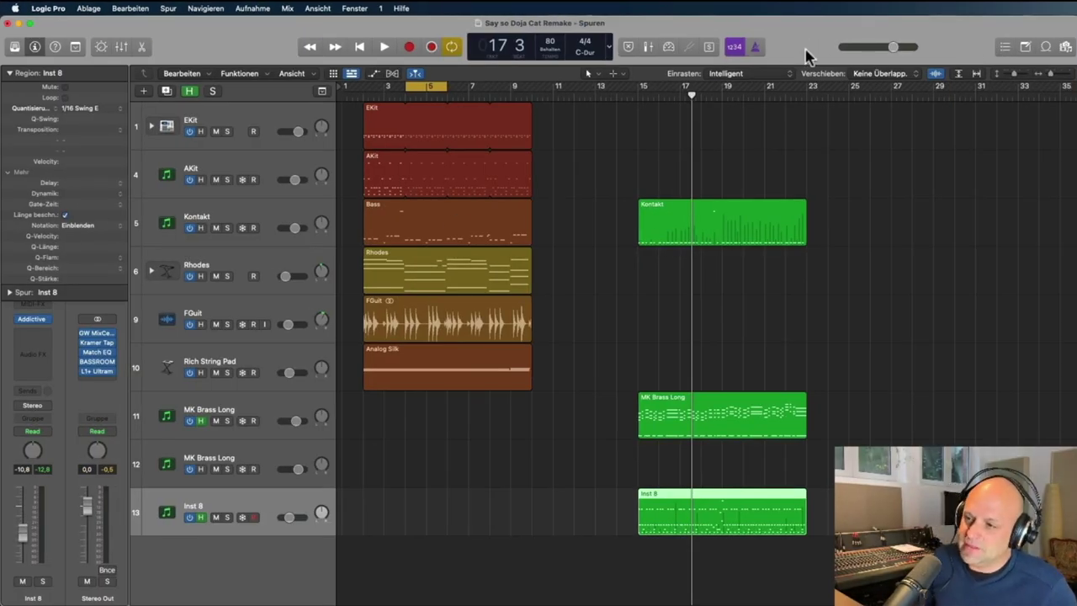
left_click(638, 95)
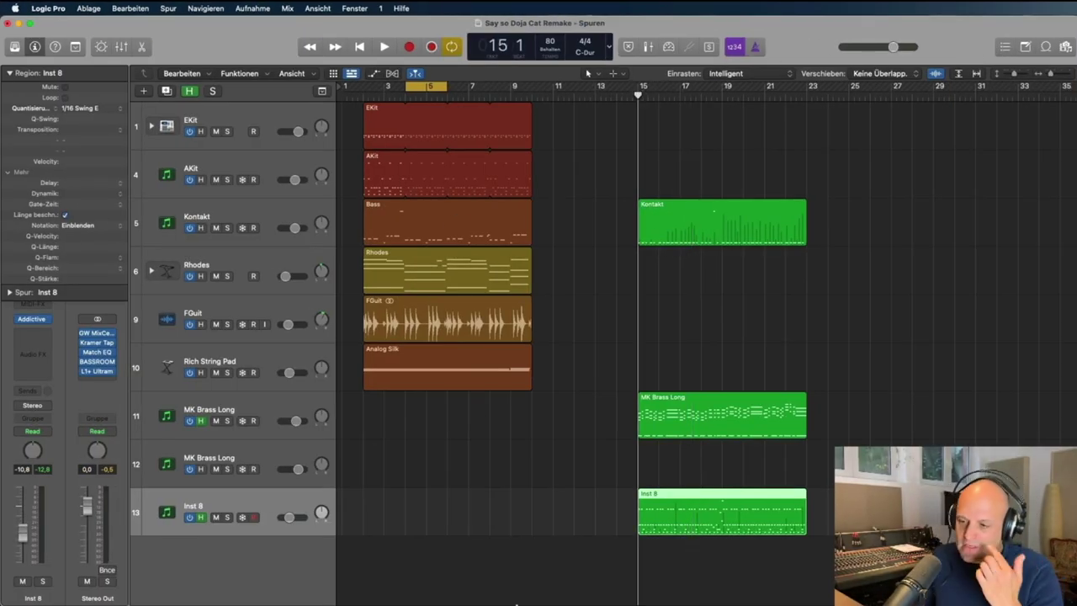
left_click(249, 456)
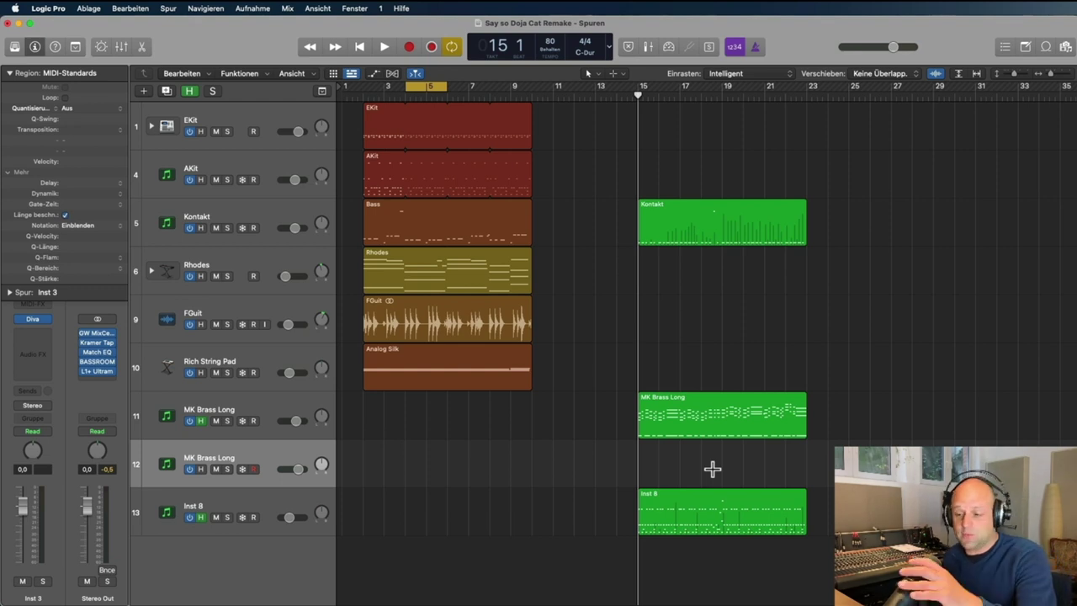
Set the cycle range to the Kontakt region at bars 15 to 23 and run playback without recording while track 12 is selected.
left_click(694, 207)
key("super+u")
key("space")
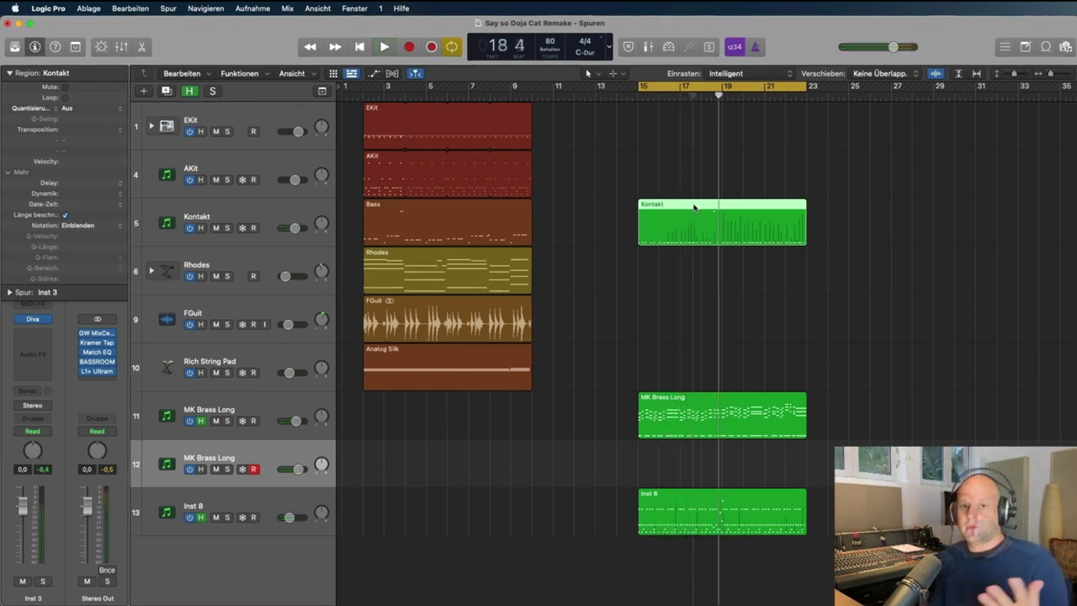
key("space")
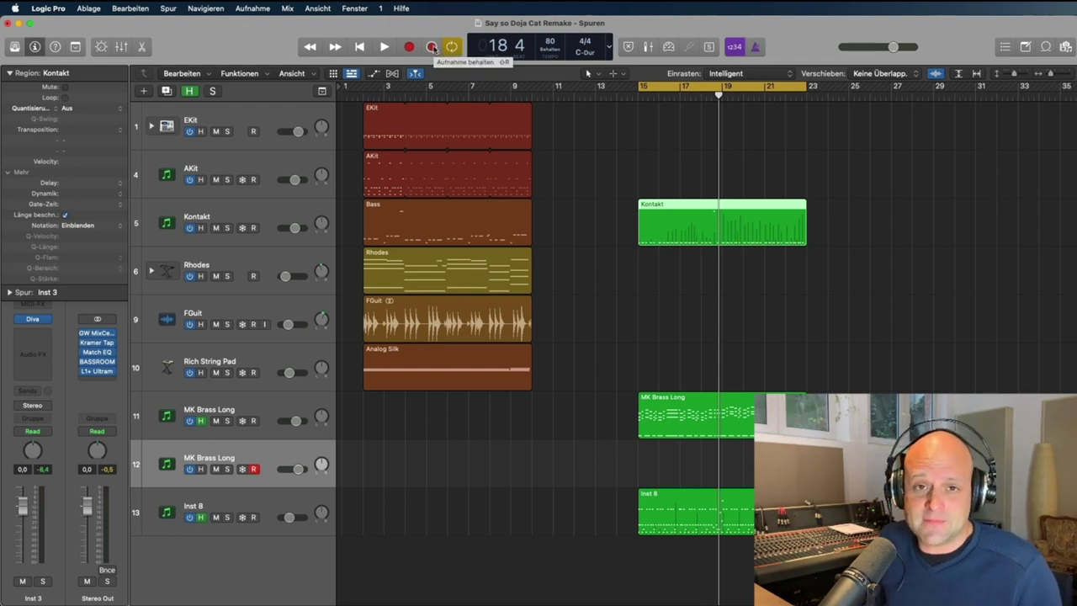
Check that Aufnahme behalten is enabled in the control bar customization, capture the unrecorded performance onto track 12 and deselect the region.
right_click(799, 40)
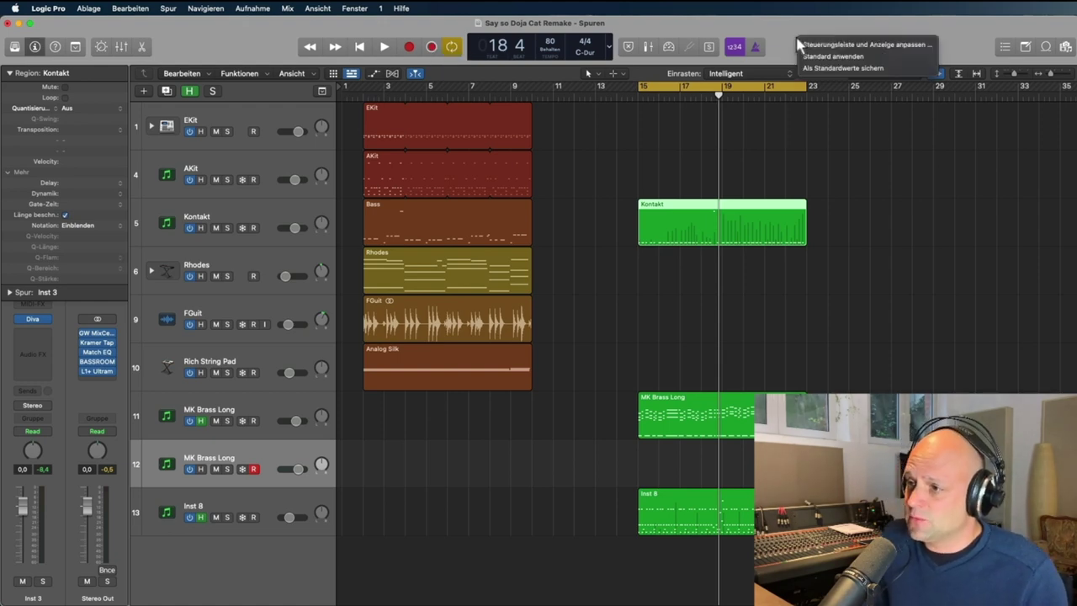
left_click(805, 46)
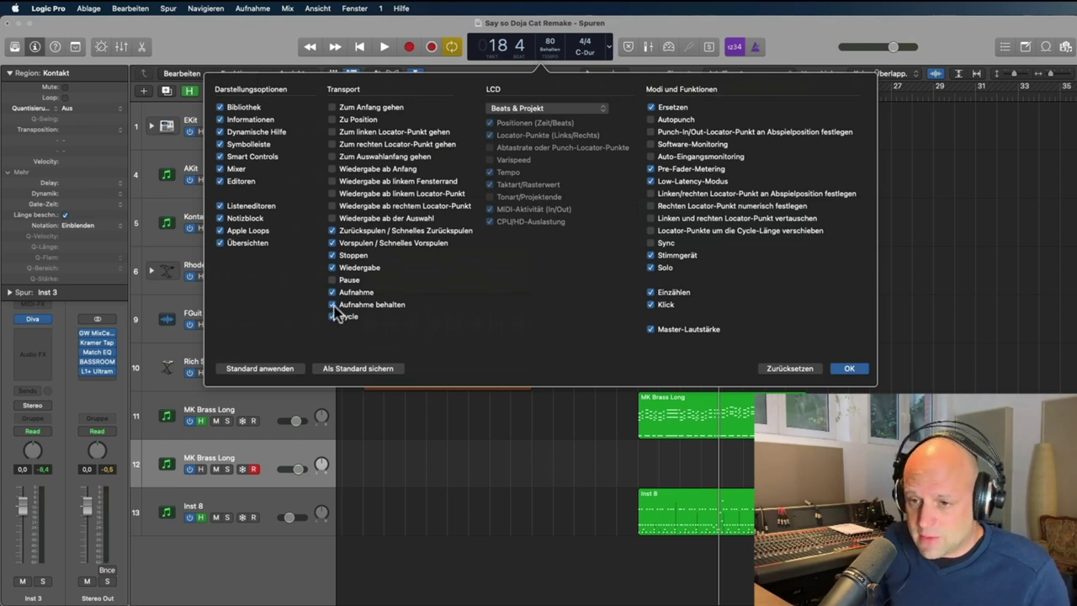
left_click(862, 370)
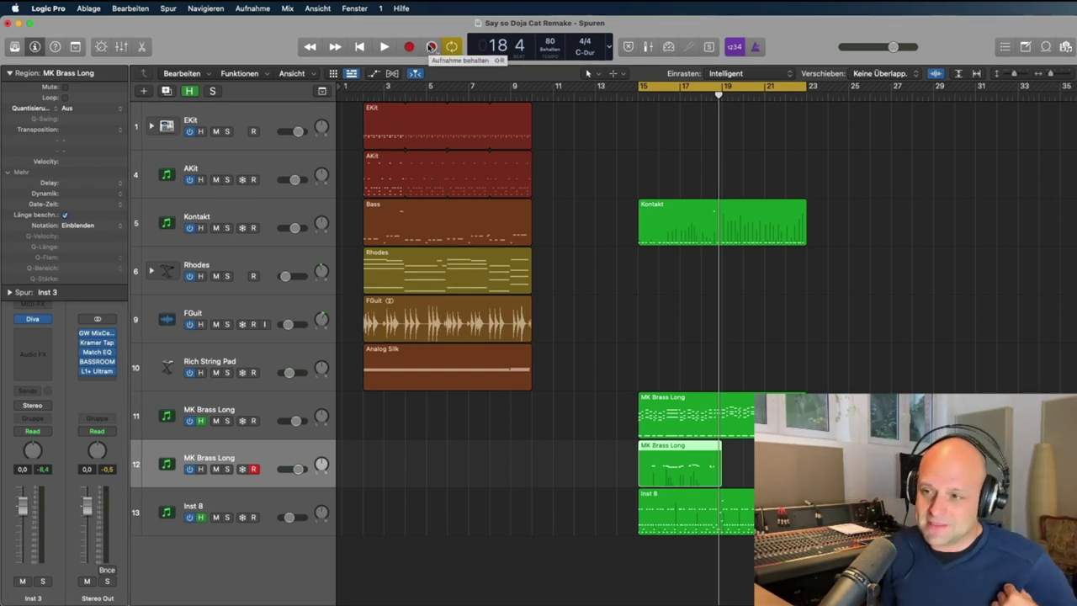
left_click(673, 570)
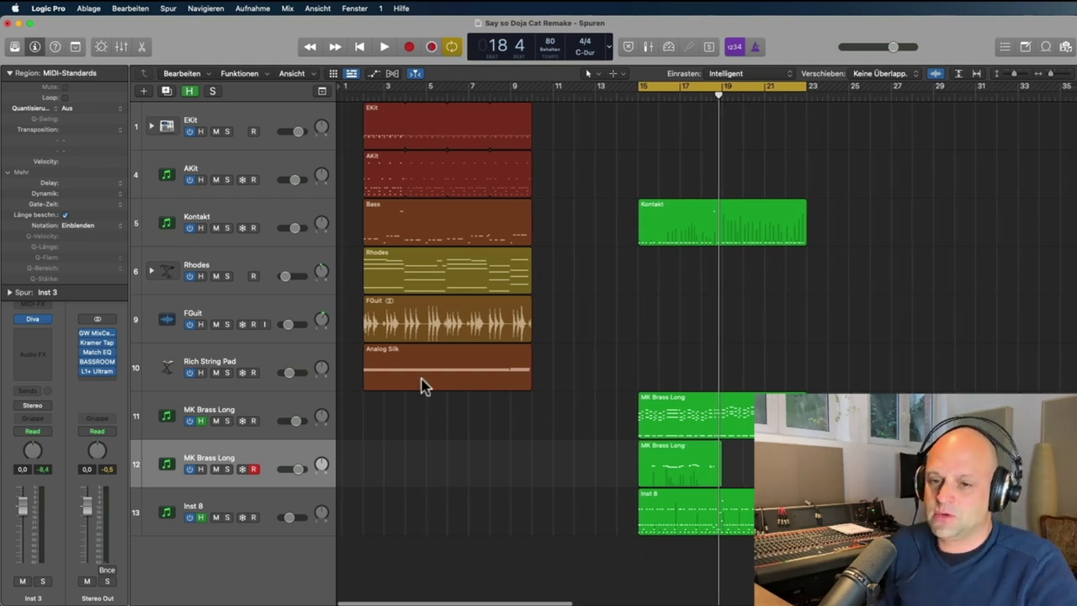
Solo the Rhodes track, enlarge its region in the view and play it from just before bar 2.
left_click(287, 271)
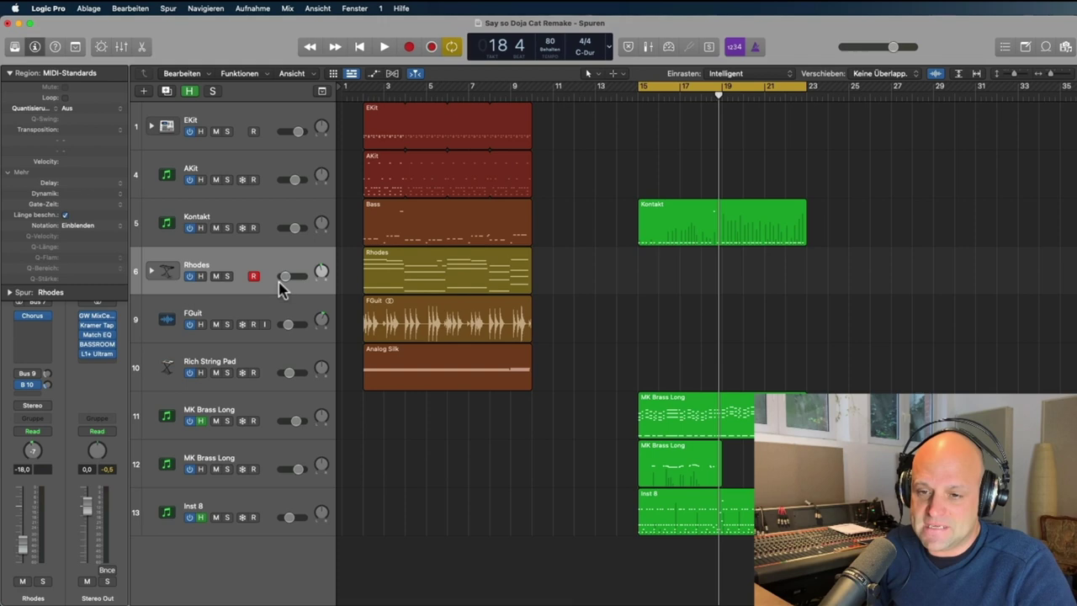
left_click(226, 275)
left_click(474, 308, "ctrl+alt")
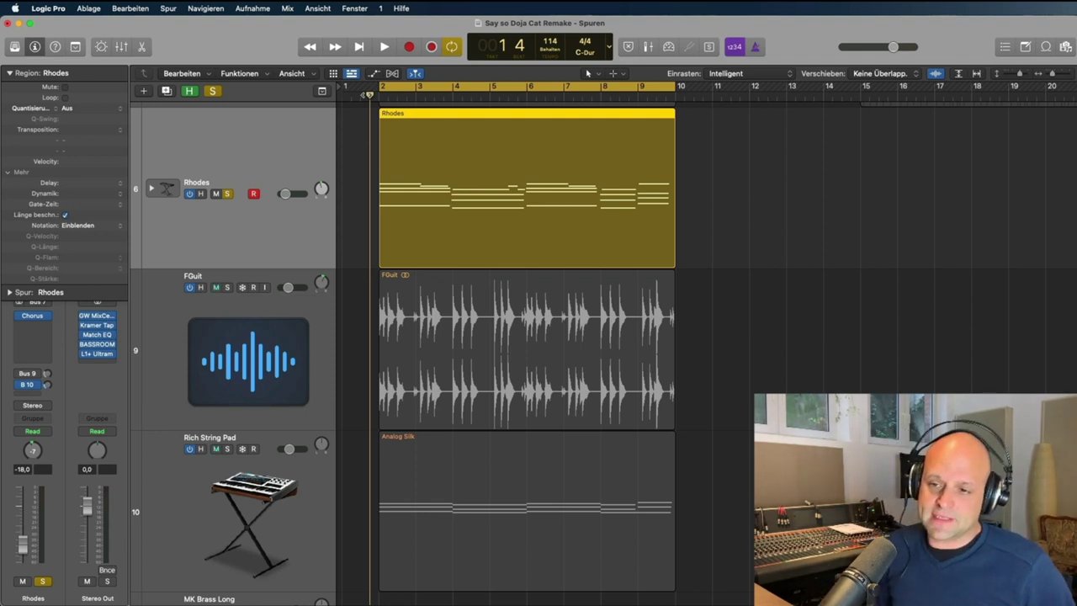
key("space")
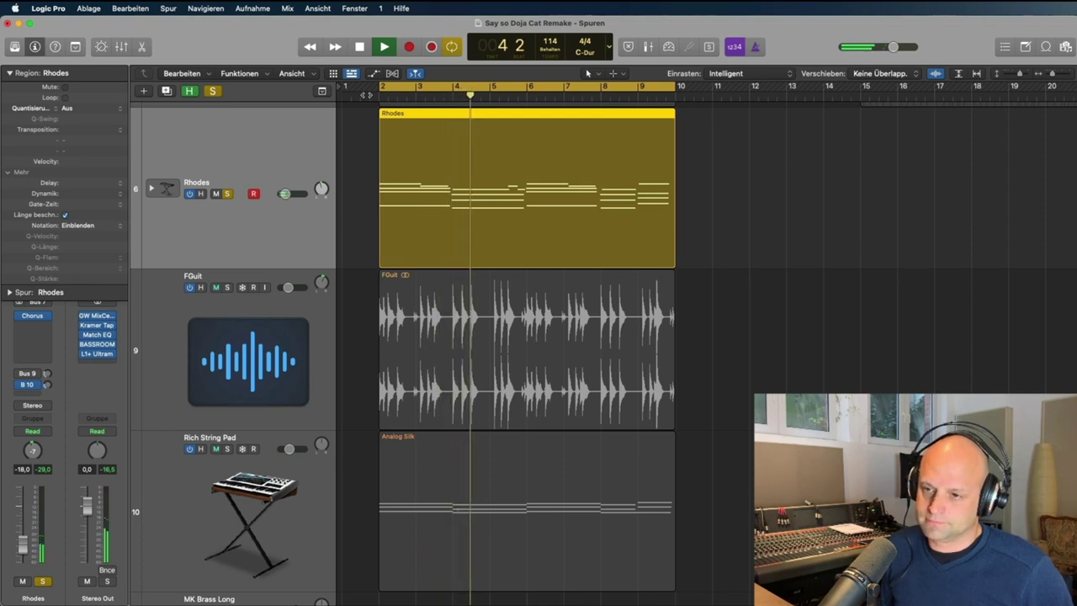
key("space")
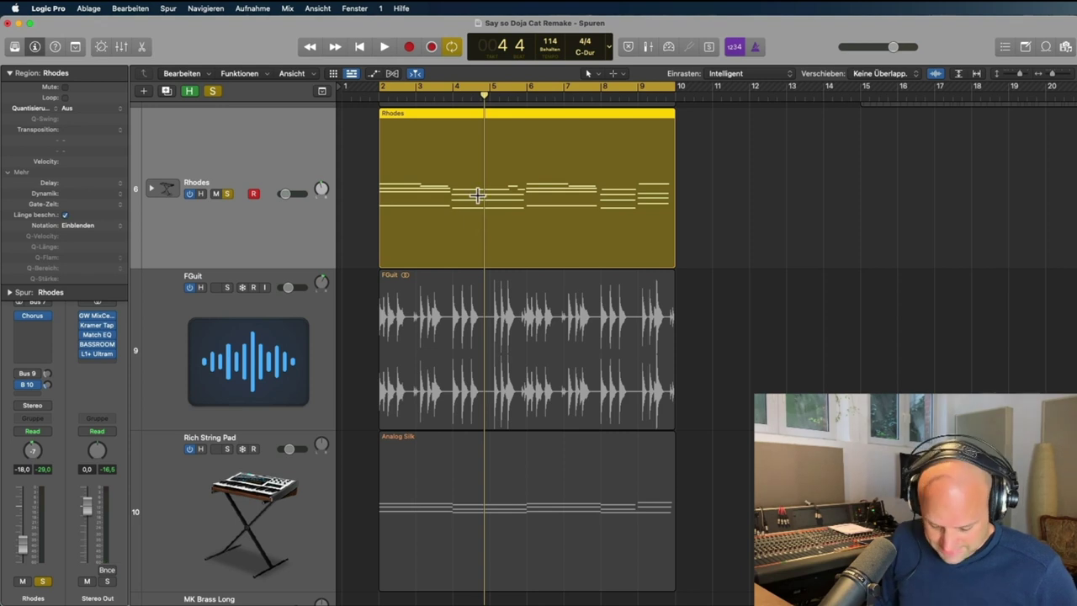
Test playback of the Rhodes region by starting repeatedly in the middle of held chords in bars 3 and 4.
scroll(479, 202, "down", 1)
scroll(484, 209, "up", 5)
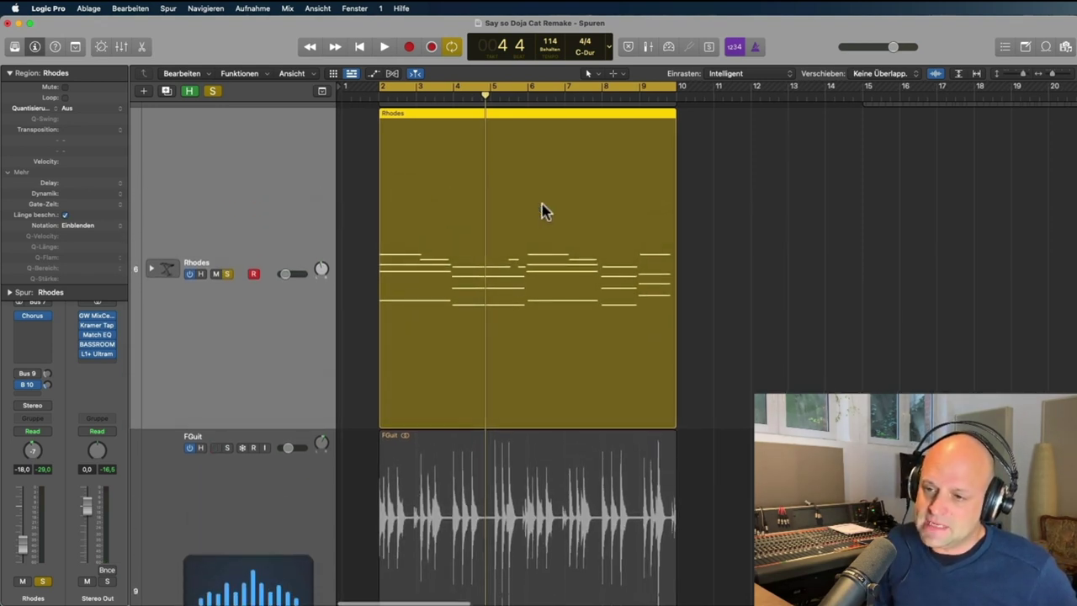
double_click(472, 95)
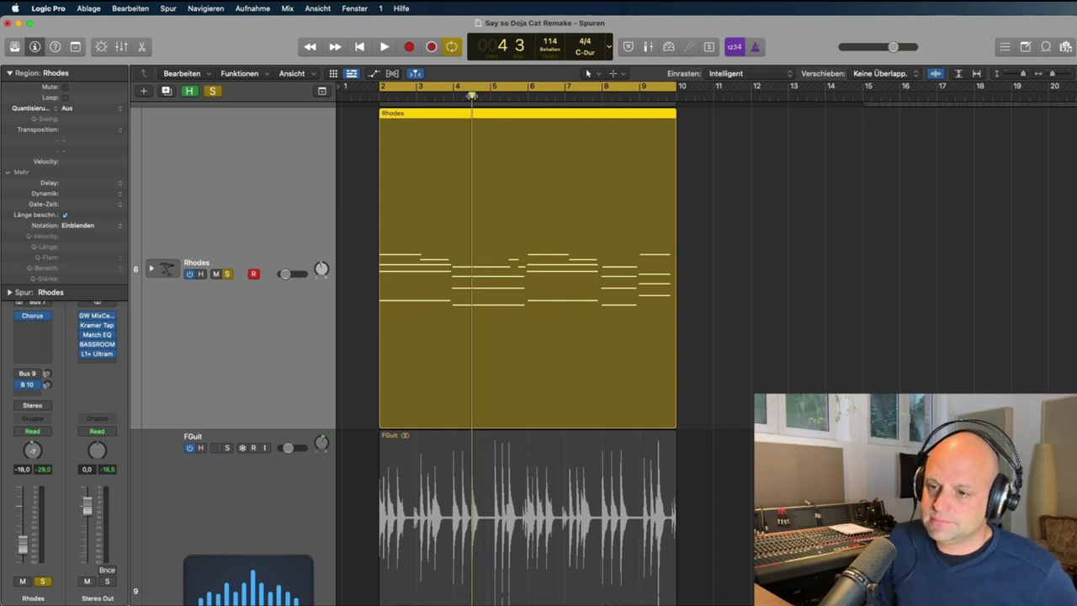
key("space")
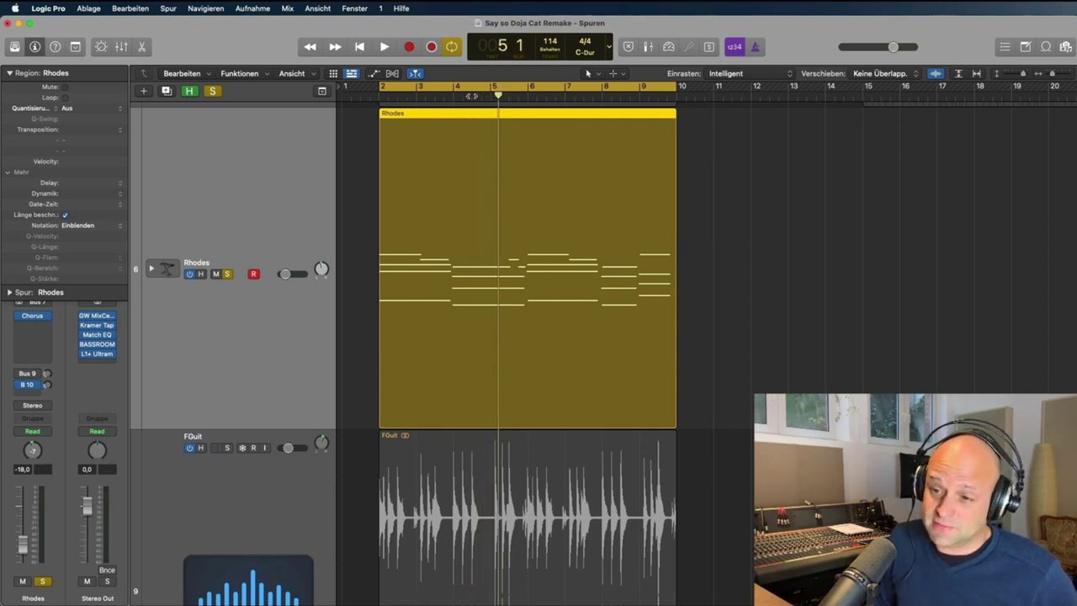
double_click(472, 96)
key("space")
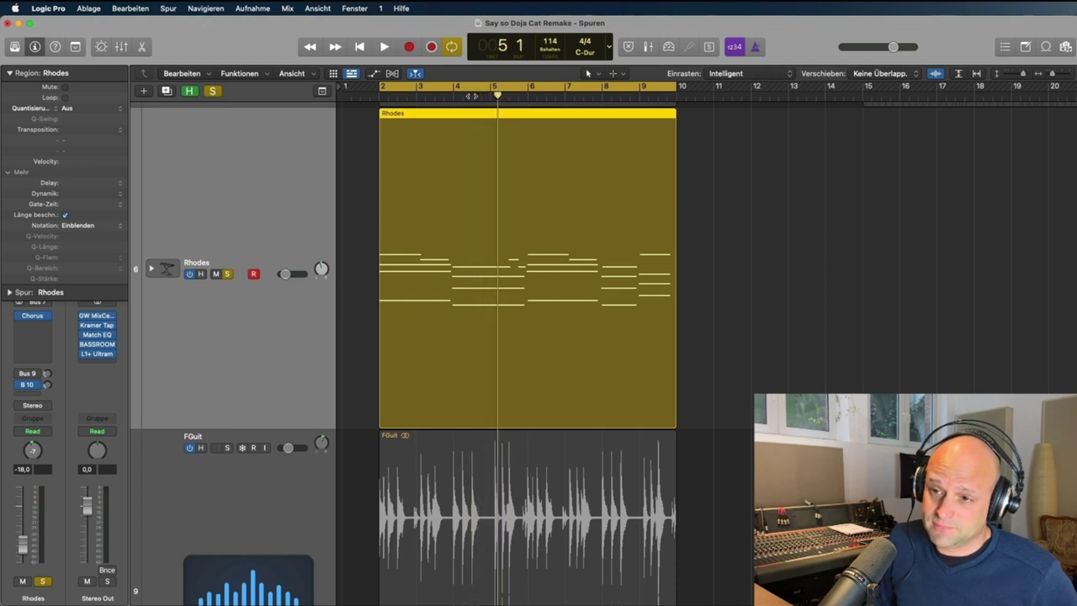
left_click(436, 95)
key("space")
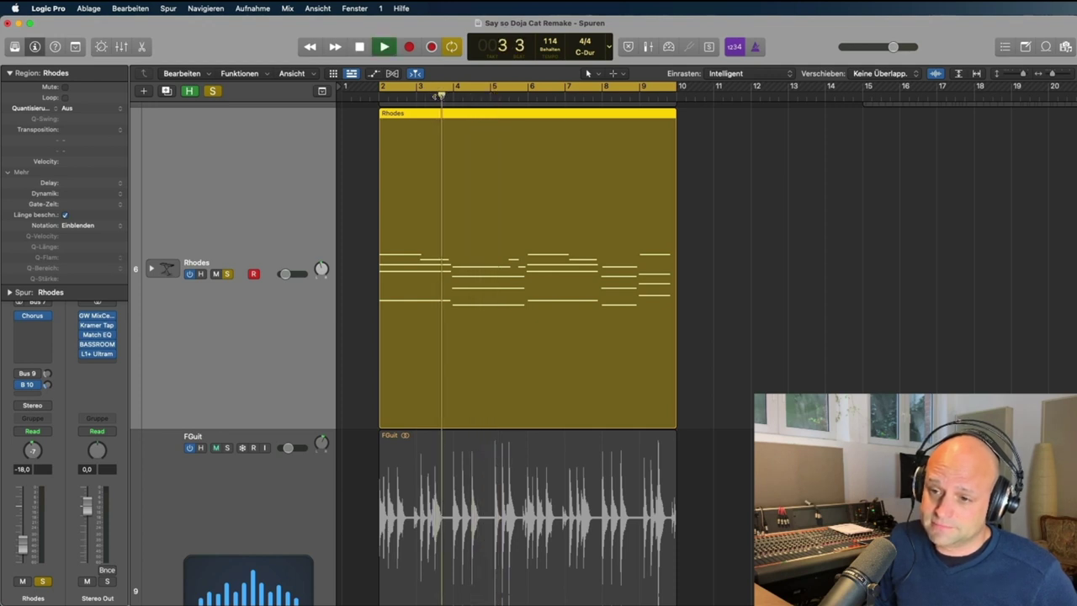
key("space")
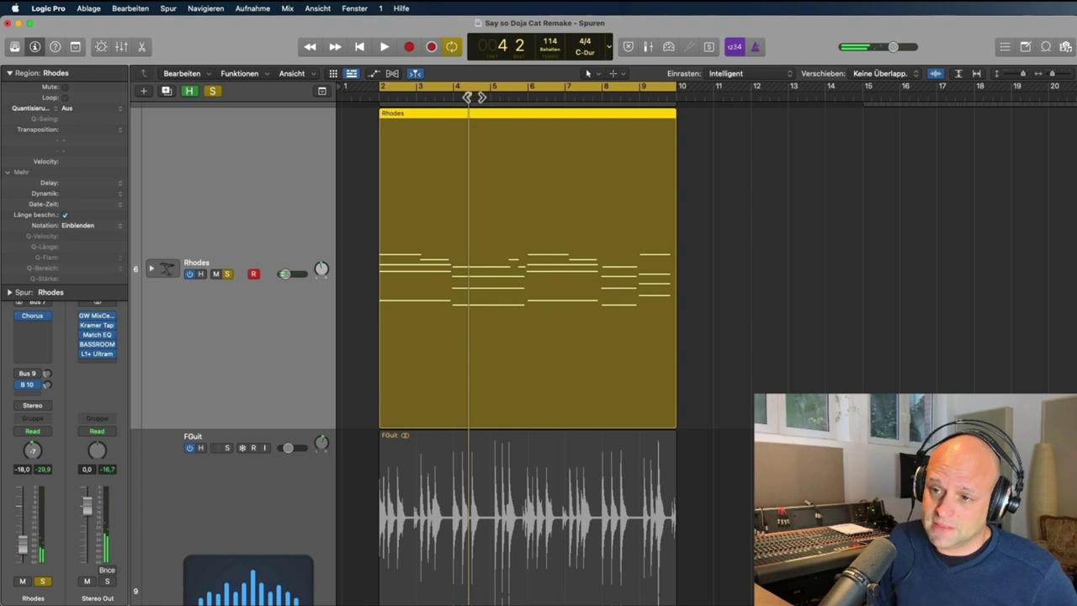
left_click(473, 96)
key("space")
key("space")
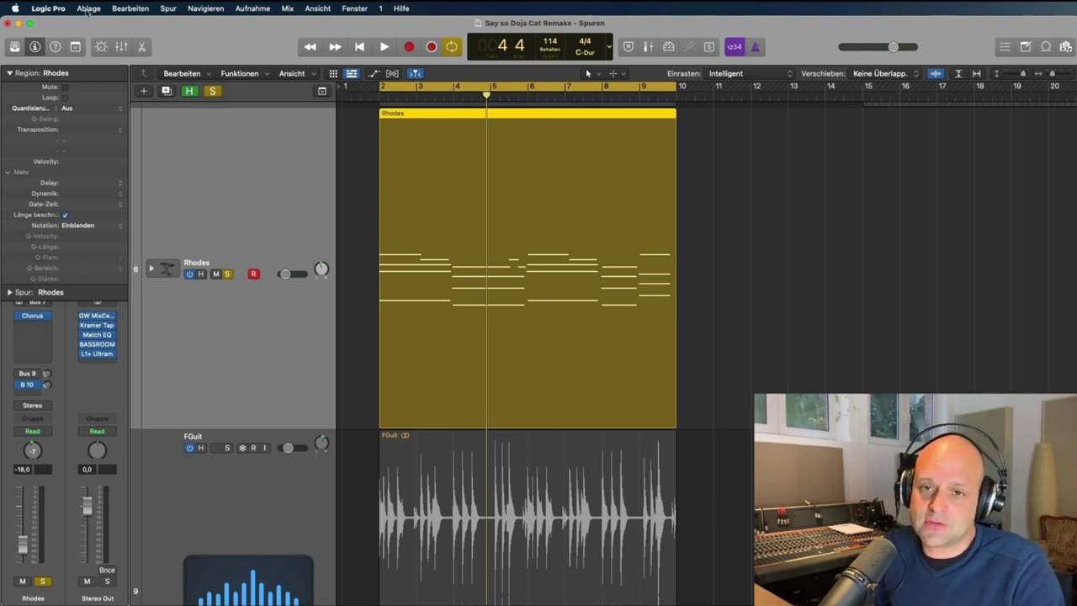
Enable Noten under Verfolgen in the project's MIDI settings and close the project settings.
left_click(88, 10)
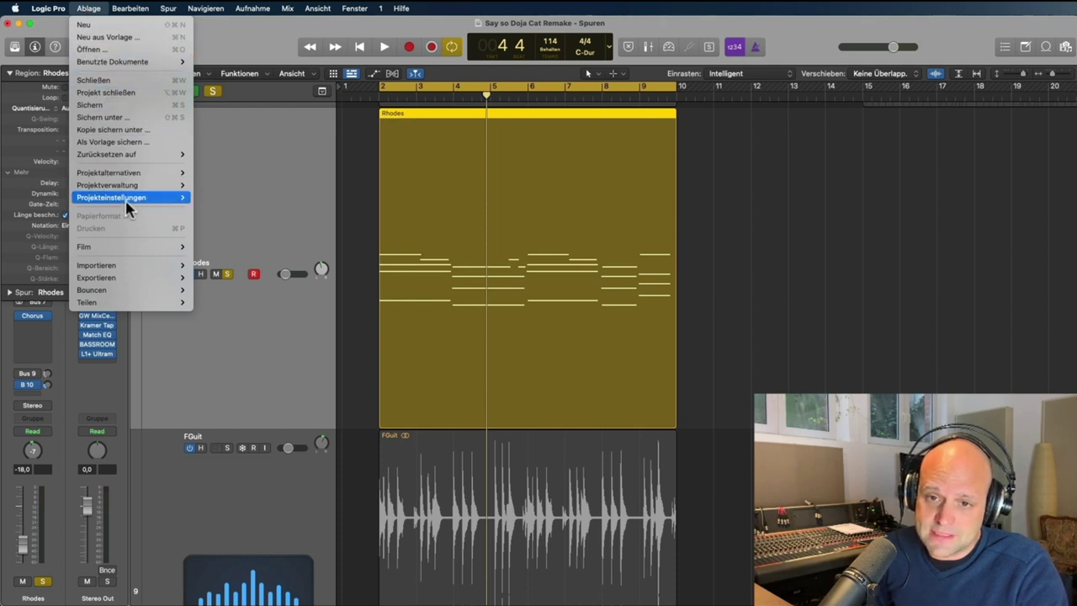
mouse_move(125, 202)
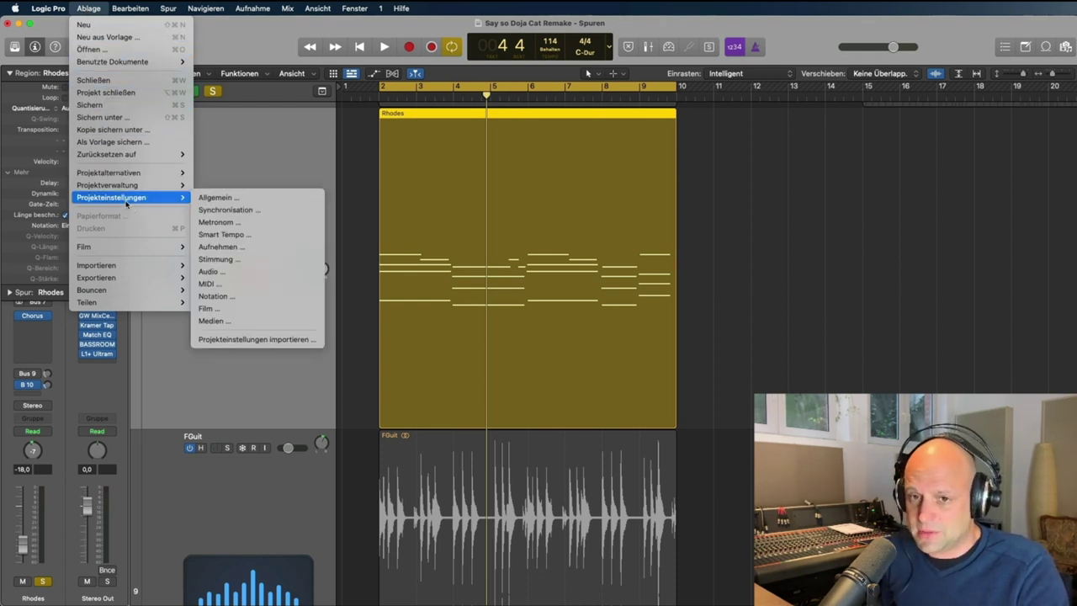
left_click(203, 202)
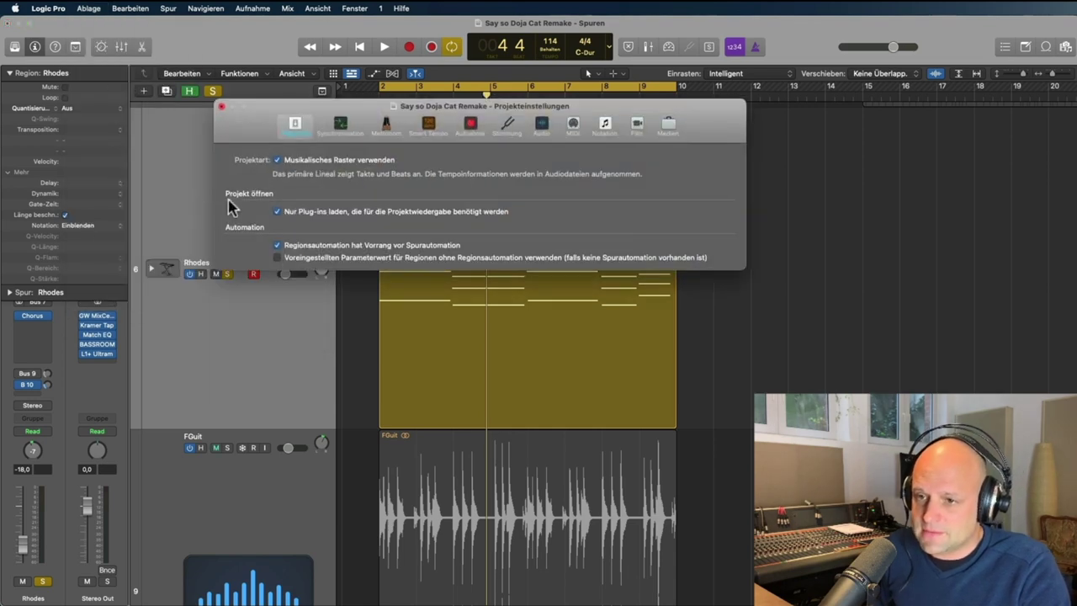
left_click(573, 126)
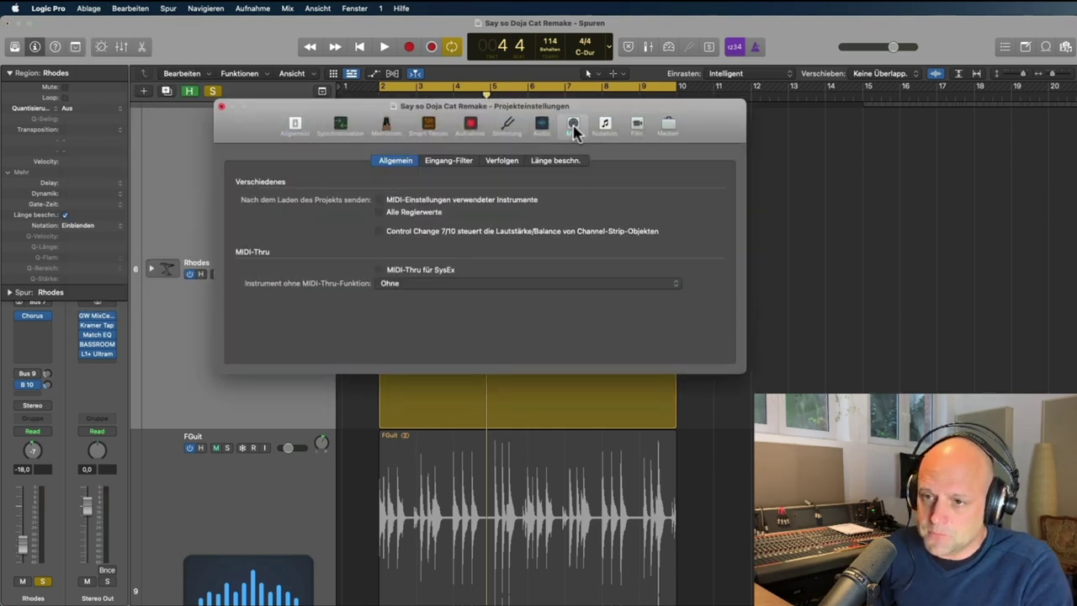
left_click(500, 162)
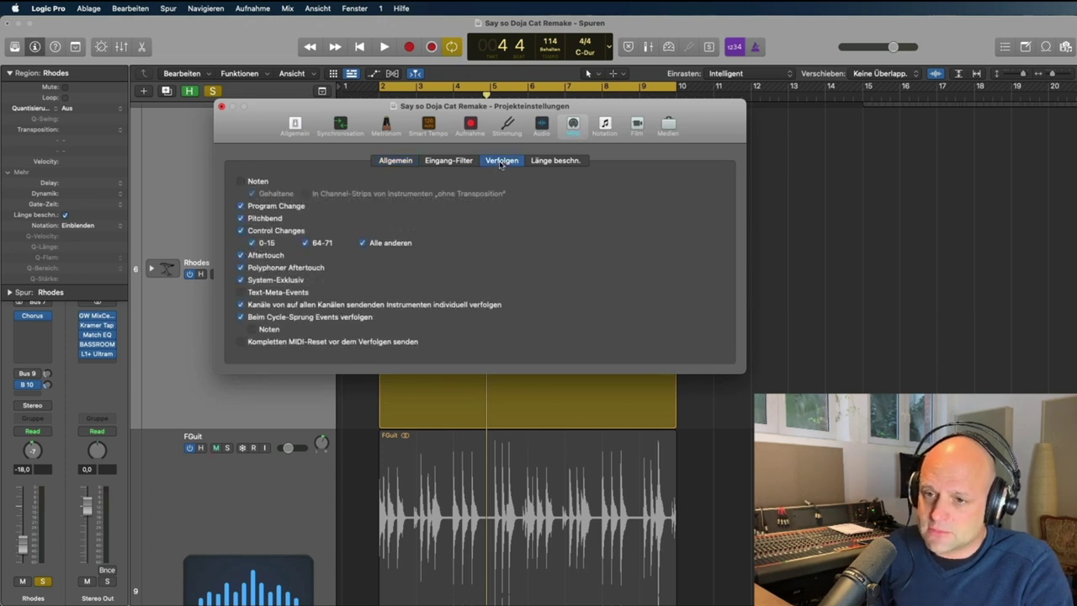
left_click(242, 182)
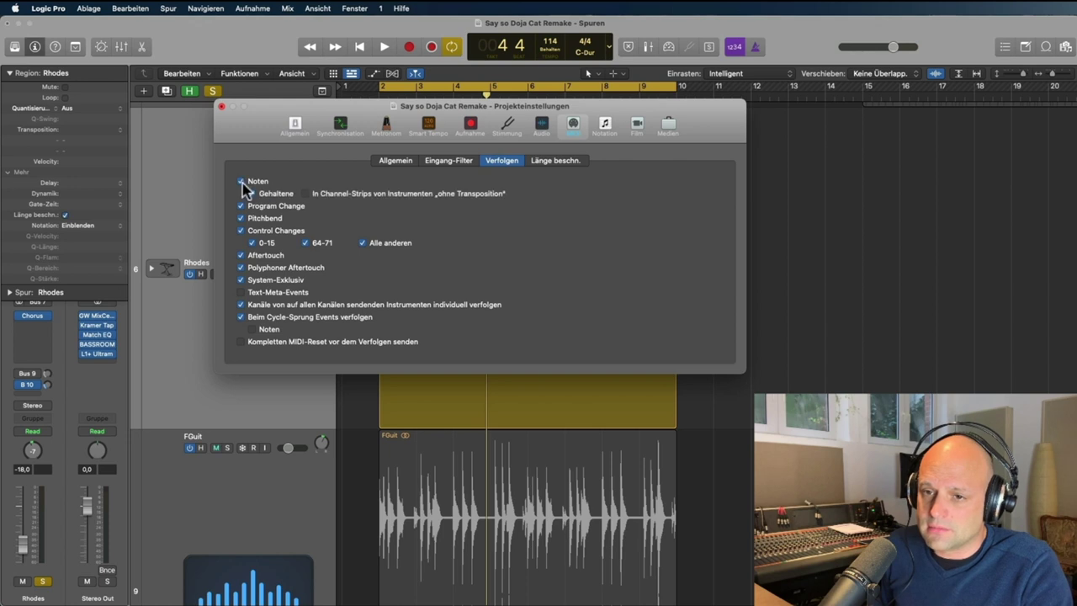
left_click(222, 108)
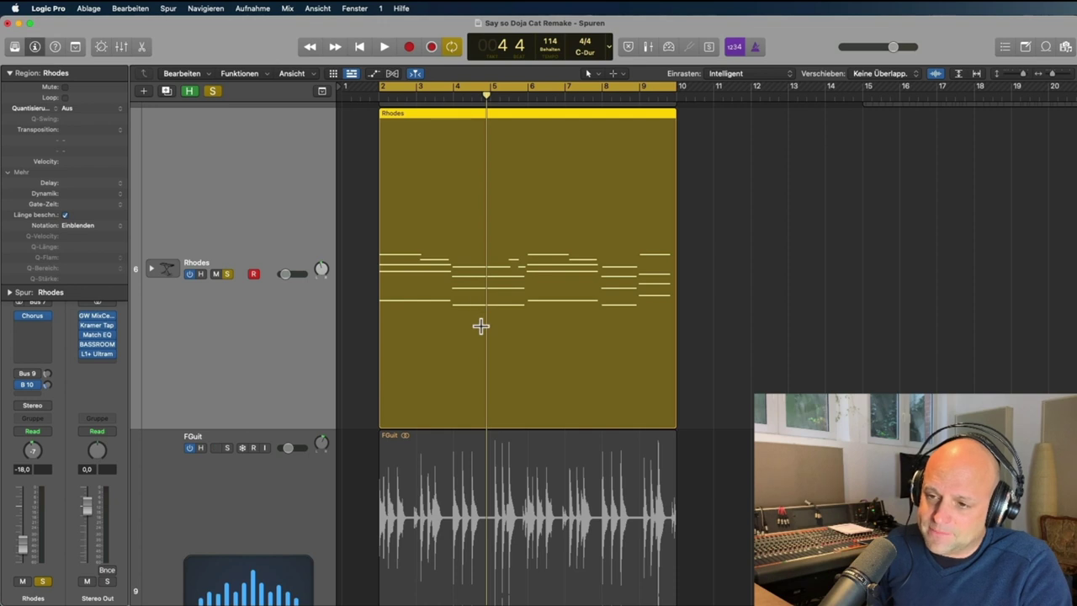
Play the Rhodes region again from the middle of held chords in bars 4 and 6 to check note chasing.
left_click(471, 97)
key("space")
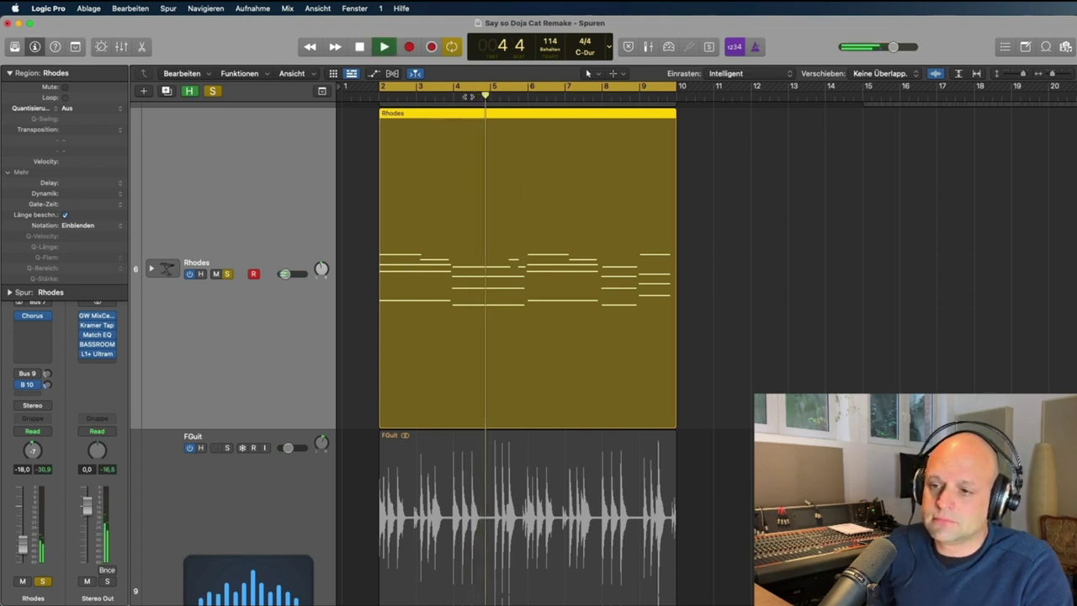
left_click(468, 97)
left_click(539, 97)
key("space")
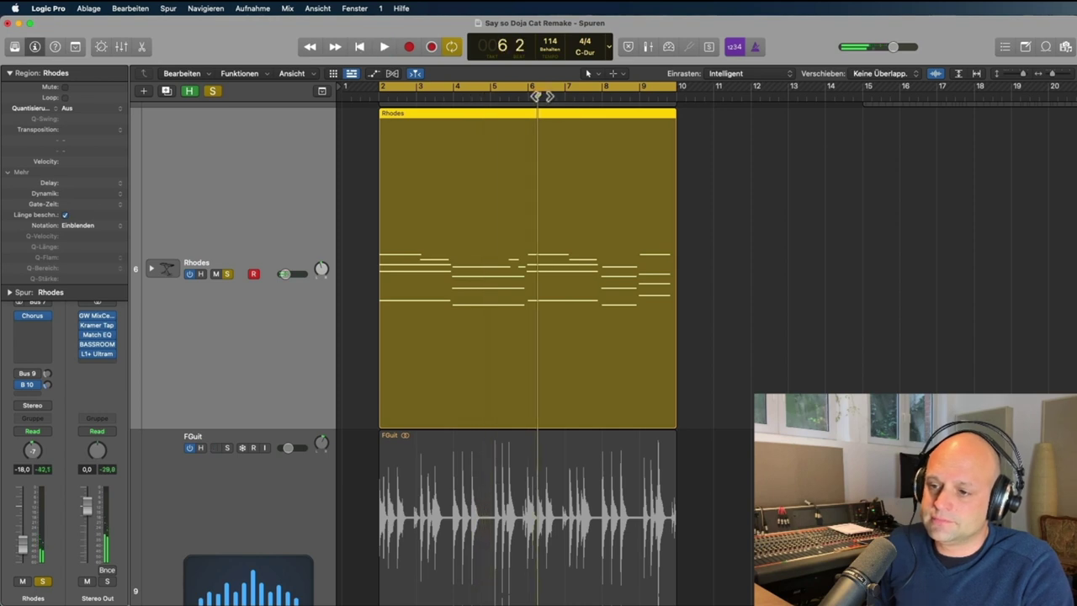
key("space")
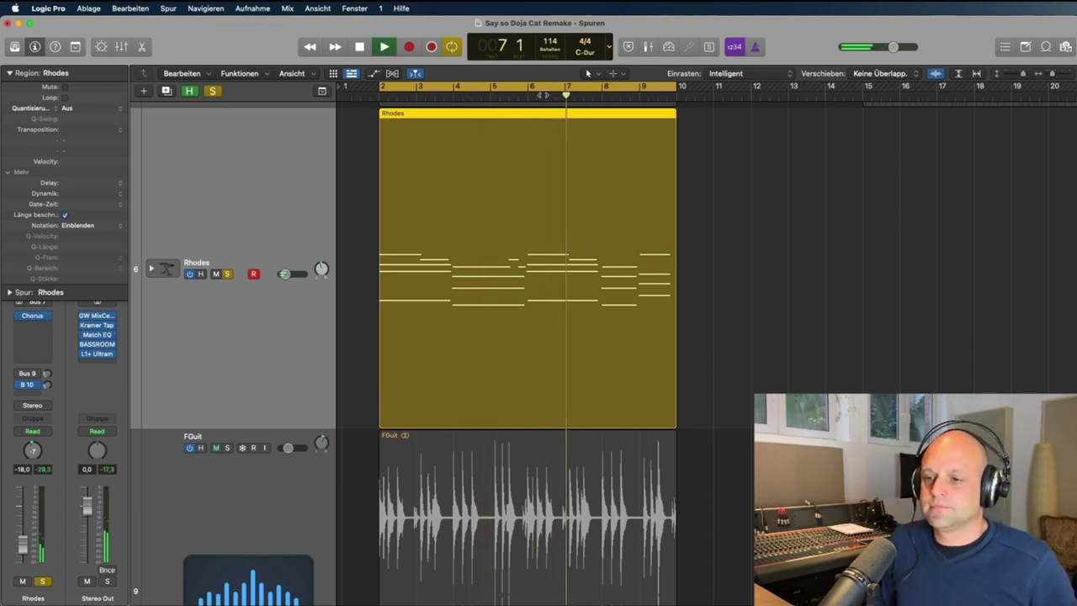
key("space")
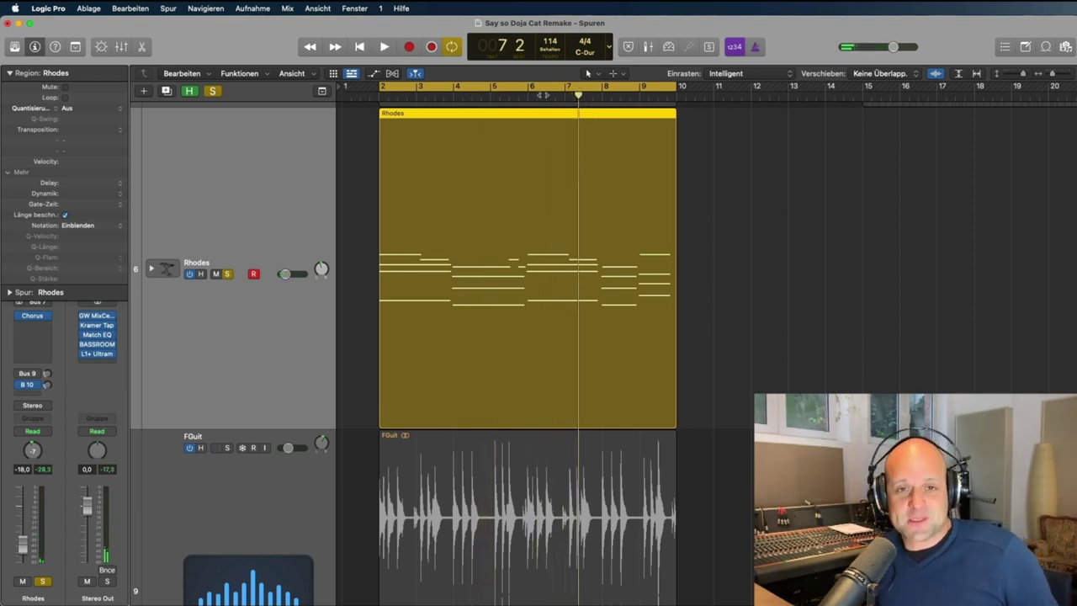